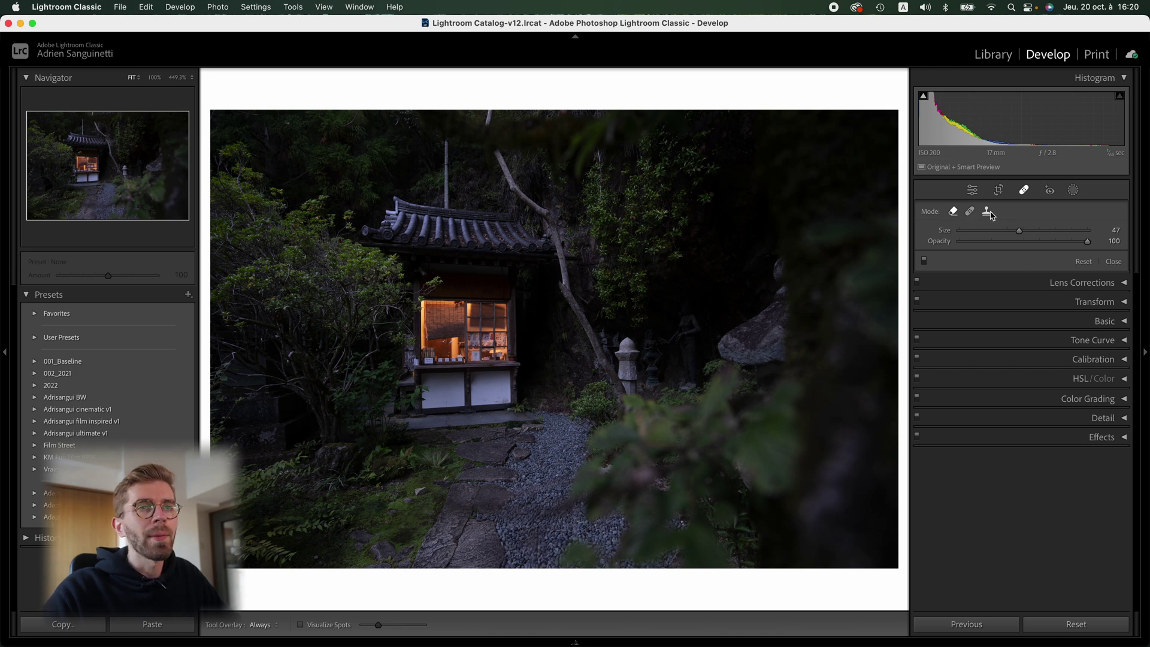
Step: Remove the leaning tree trunk beside the shrine with one Content-Aware Remove stroke down its whole length, using brush size 77
{"action": "left_click_drag", "start_coordinate": [952, 226], "coordinate": [958, 227]}
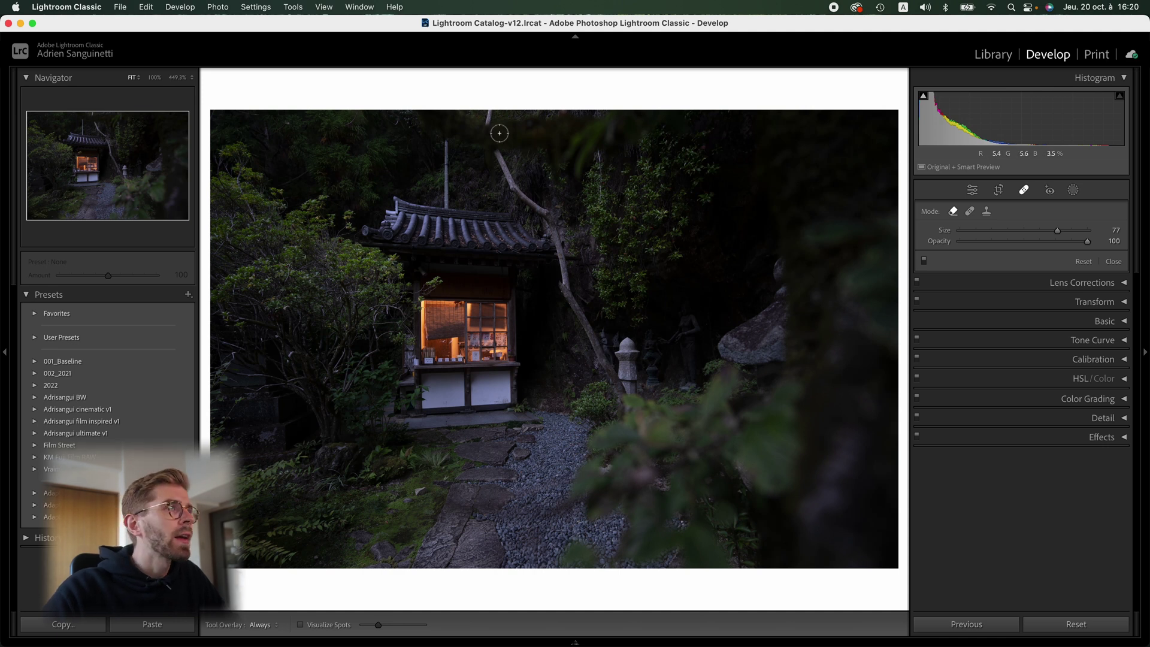
{"action": "mouse_move", "coordinate": [493, 116]}
{"action": "left_mouse_down"}
{"action": "mouse_move", "coordinate": [506, 177]}
{"action": "mouse_move", "coordinate": [558, 232]}
{"action": "mouse_move", "coordinate": [568, 297]}
{"action": "mouse_move", "coordinate": [625, 404]}
{"action": "left_mouse_up"}
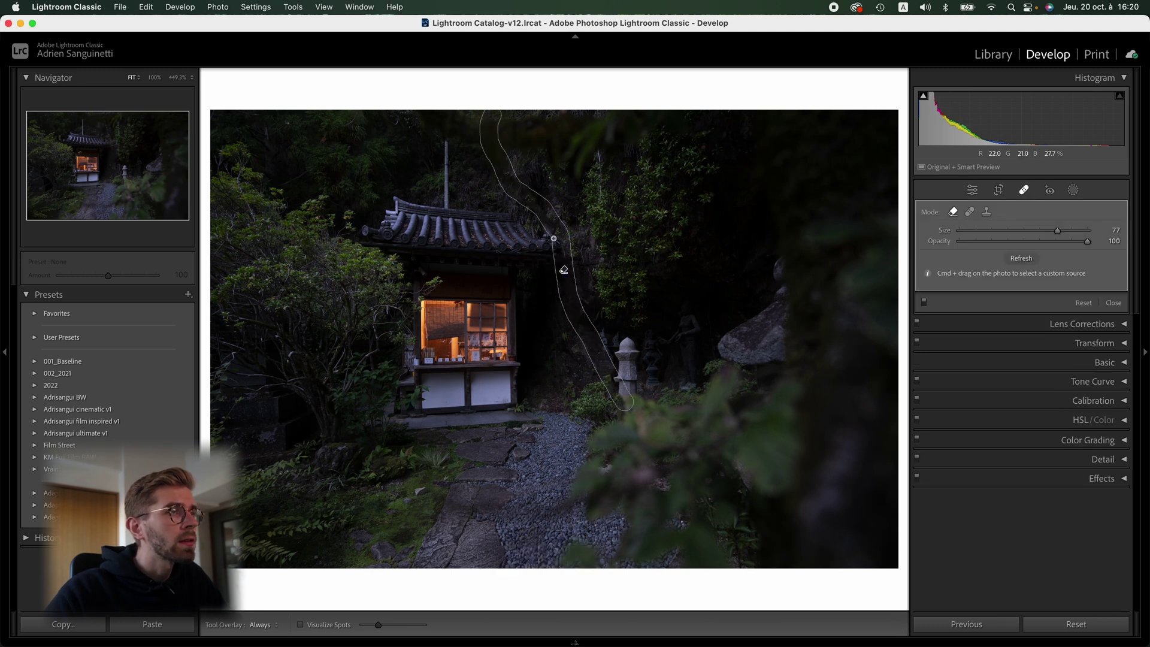
{"action": "left_click", "coordinate": [553, 239]}
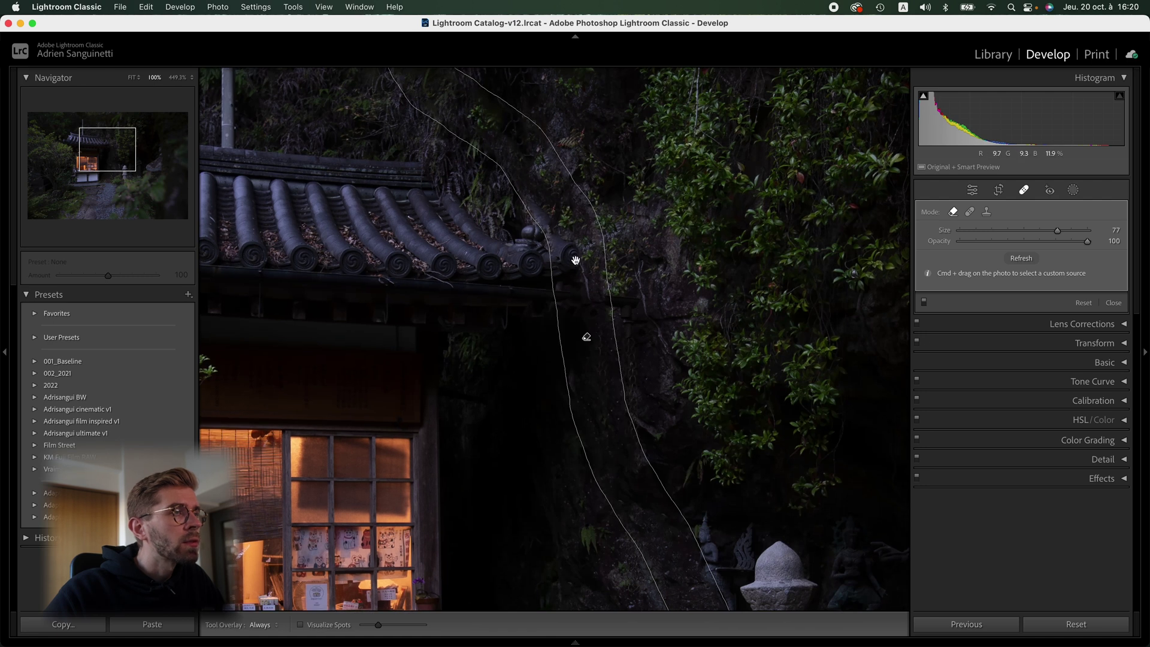
{"action": "key", "text": "Escape"}
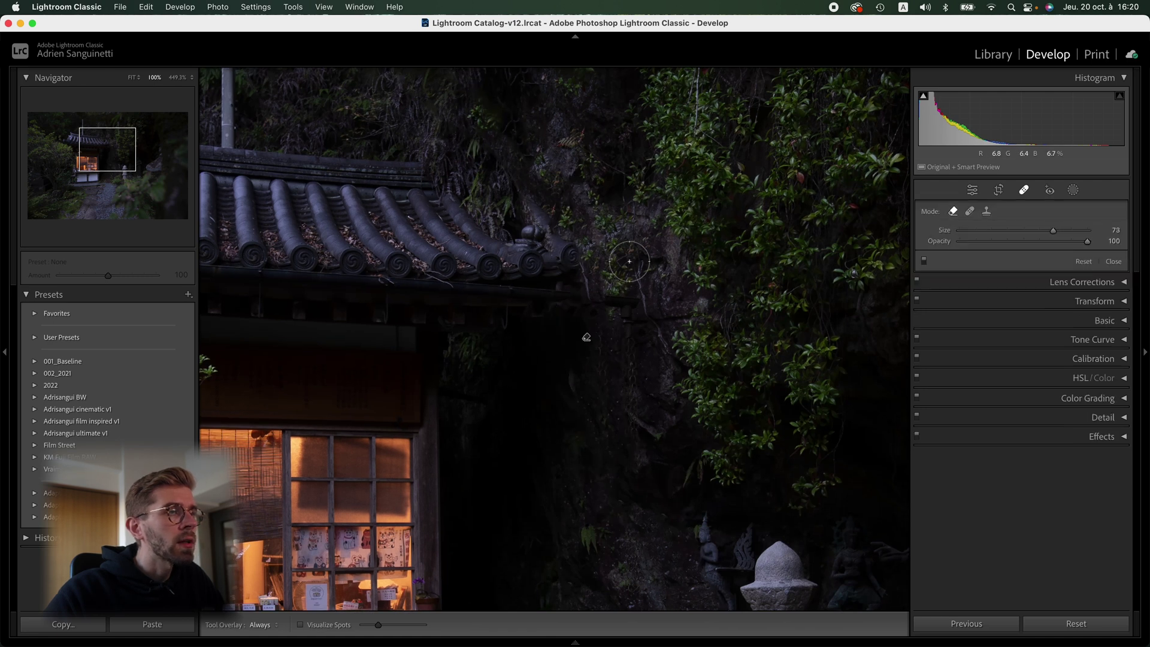
Step: Clean up the trunk remnants around the roof corner with two Content-Aware Remove strokes at brush size 48, and close the healing tool
{"action": "mouse_move", "coordinate": [620, 261]}
{"action": "left_mouse_down"}
{"action": "mouse_move", "coordinate": [570, 261]}
{"action": "mouse_move", "coordinate": [544, 204]}
{"action": "left_mouse_up"}
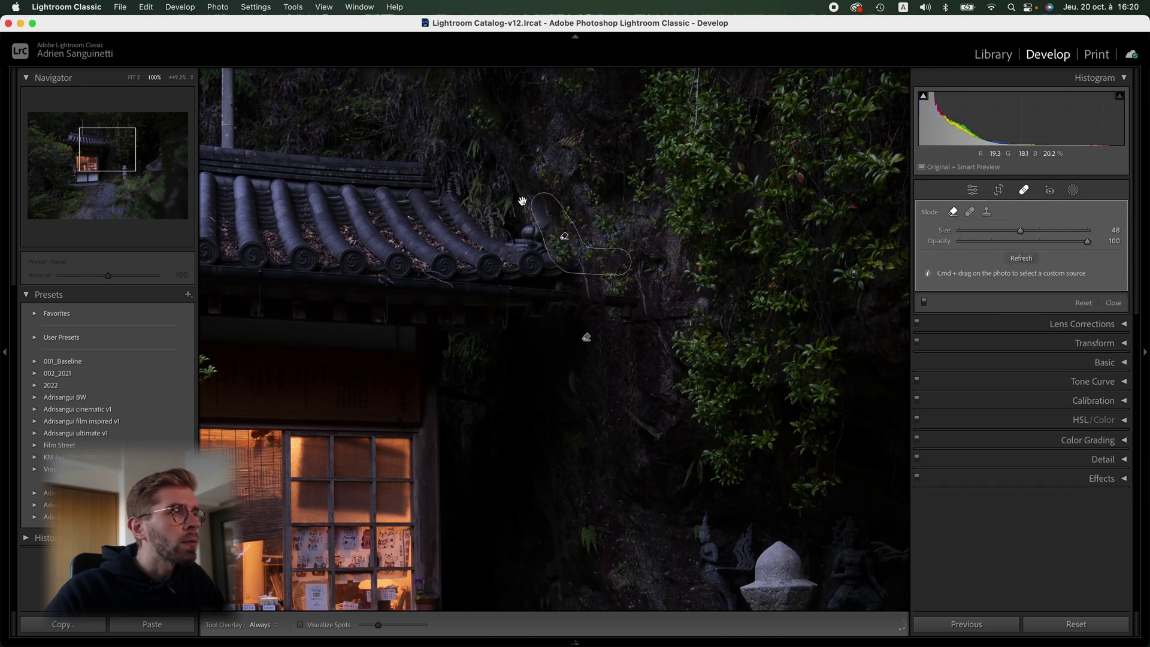
{"action": "left_click_drag", "start_coordinate": [521, 201], "coordinate": [548, 218]}
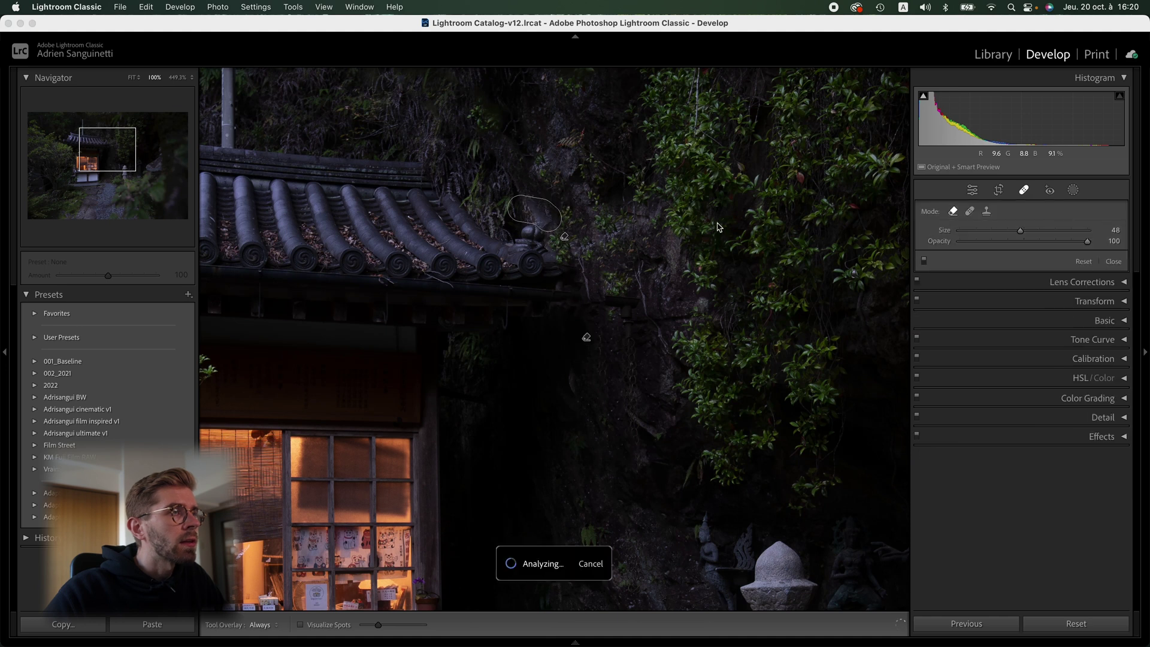
{"action": "left_click", "coordinate": [1016, 191]}
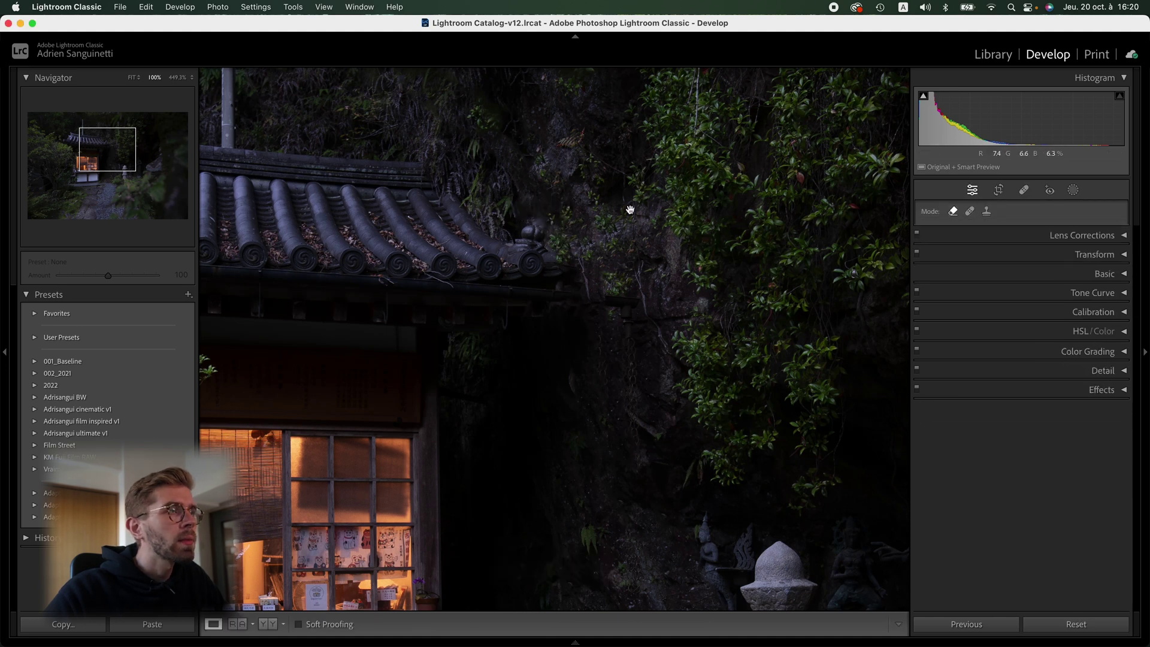
{"action": "left_click", "coordinate": [654, 306]}
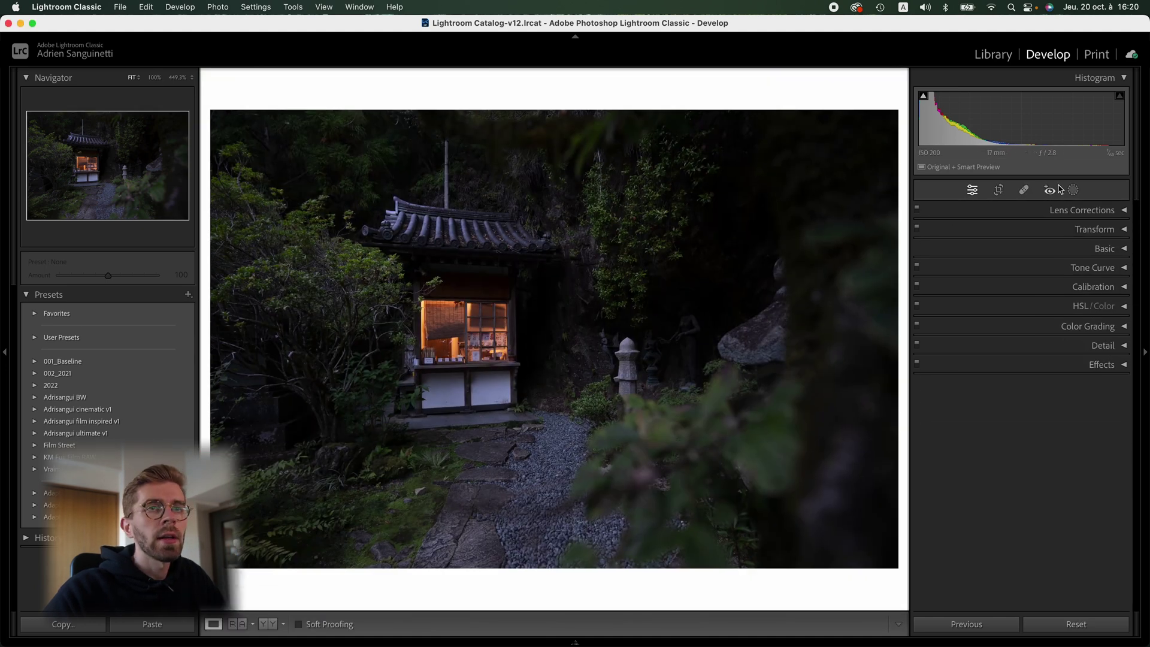
Step: Compare the photo with the healing corrections switched off and on
{"action": "left_click", "coordinate": [1023, 189]}
{"action": "scroll", "coordinate": [627, 366], "scroll_direction": "up", "scroll_amount": 5}
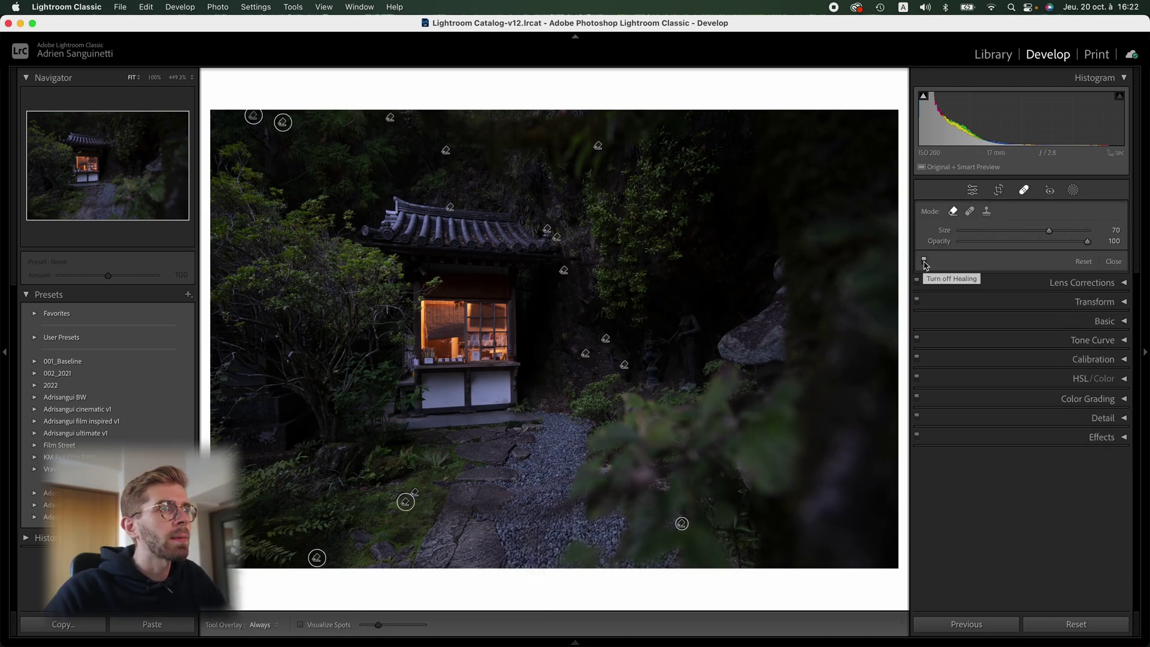
{"action": "left_click", "coordinate": [924, 262]}
{"action": "left_click", "coordinate": [924, 262]}
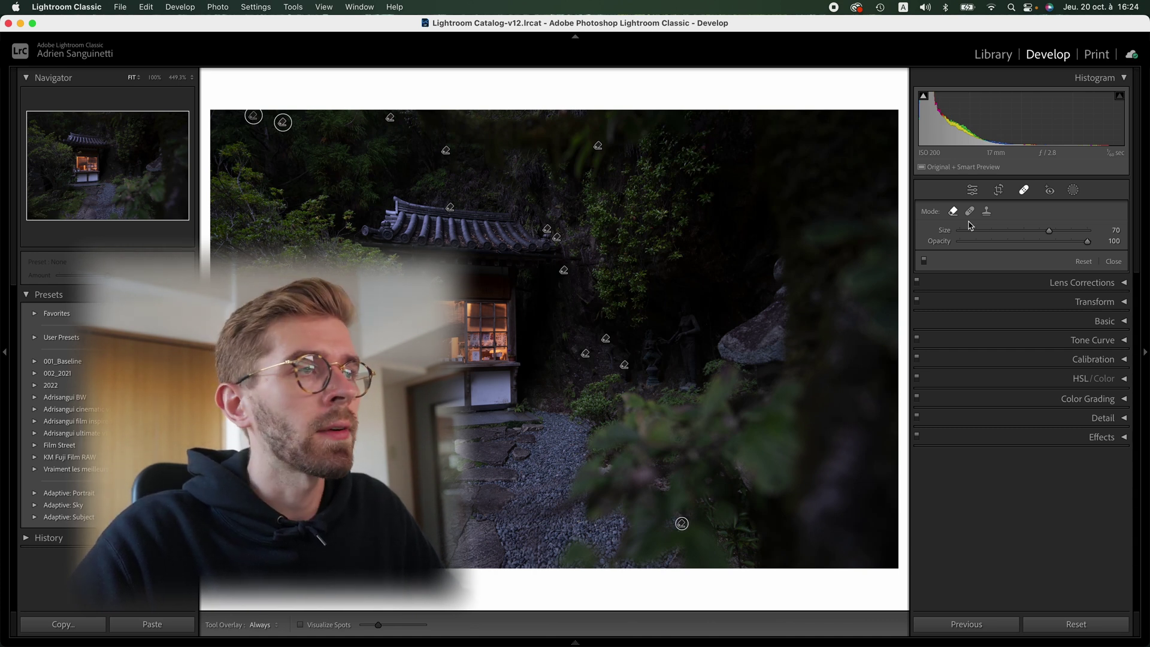
{"action": "key", "text": "q"}
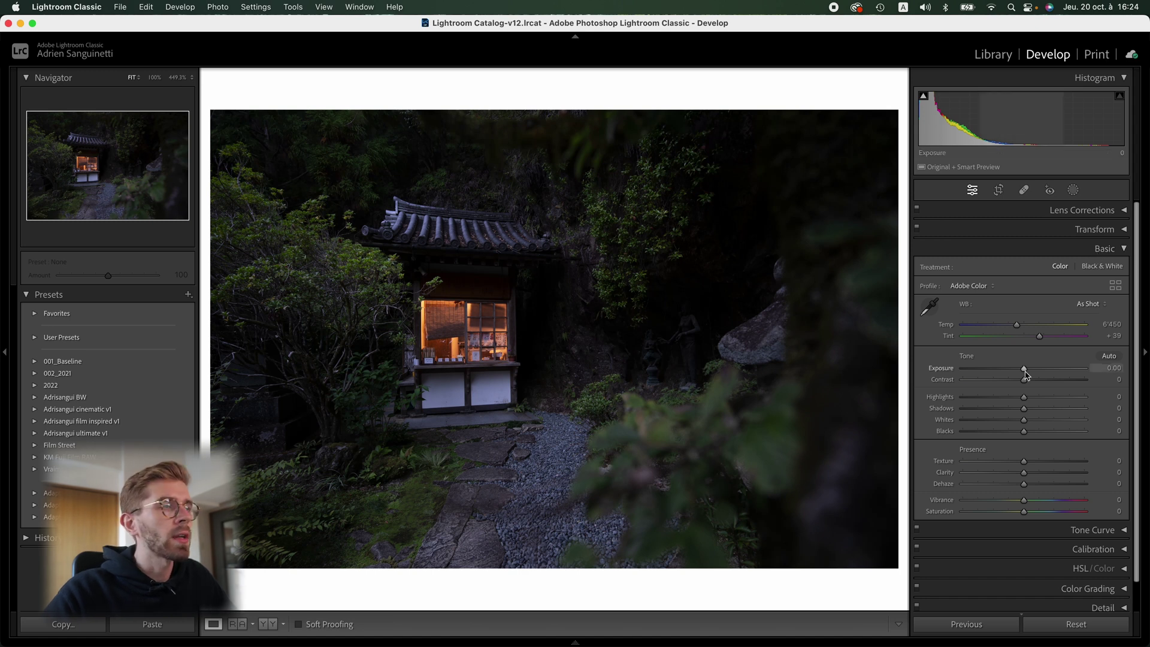
Step: Set the basic adjustments to Exposure +0.45, Contrast -50, Shadows +15 and Clarity -15
{"action": "left_click_drag", "start_coordinate": [1025, 373], "coordinate": [992, 384]}
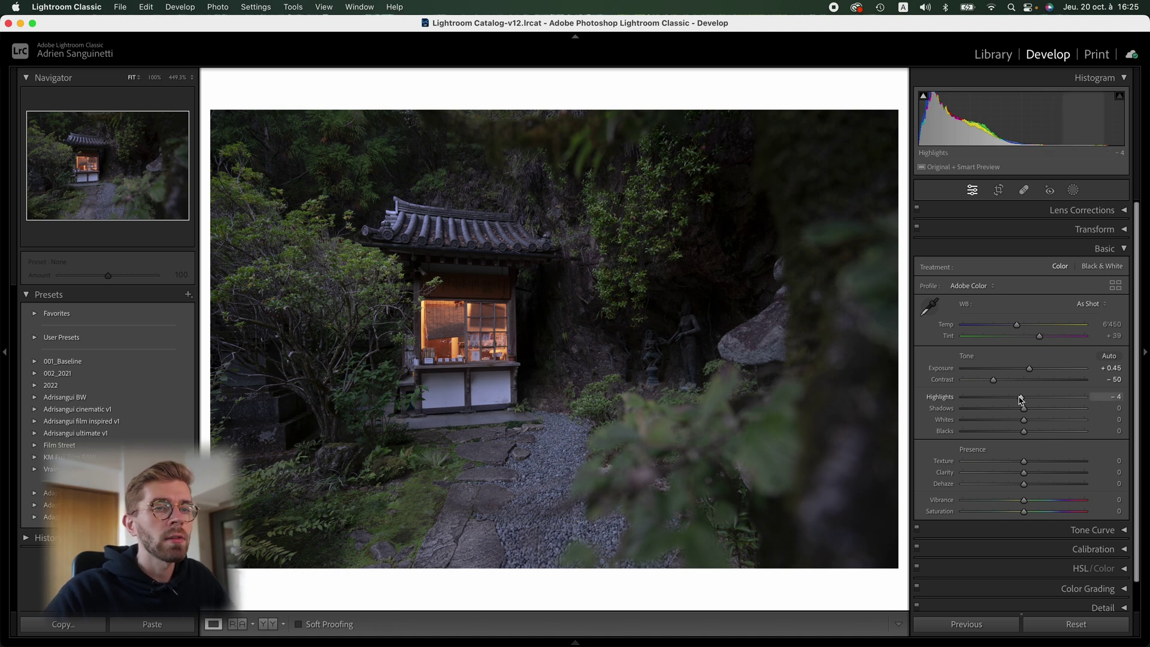
{"action": "left_click_drag", "start_coordinate": [1023, 409], "coordinate": [1031, 412]}
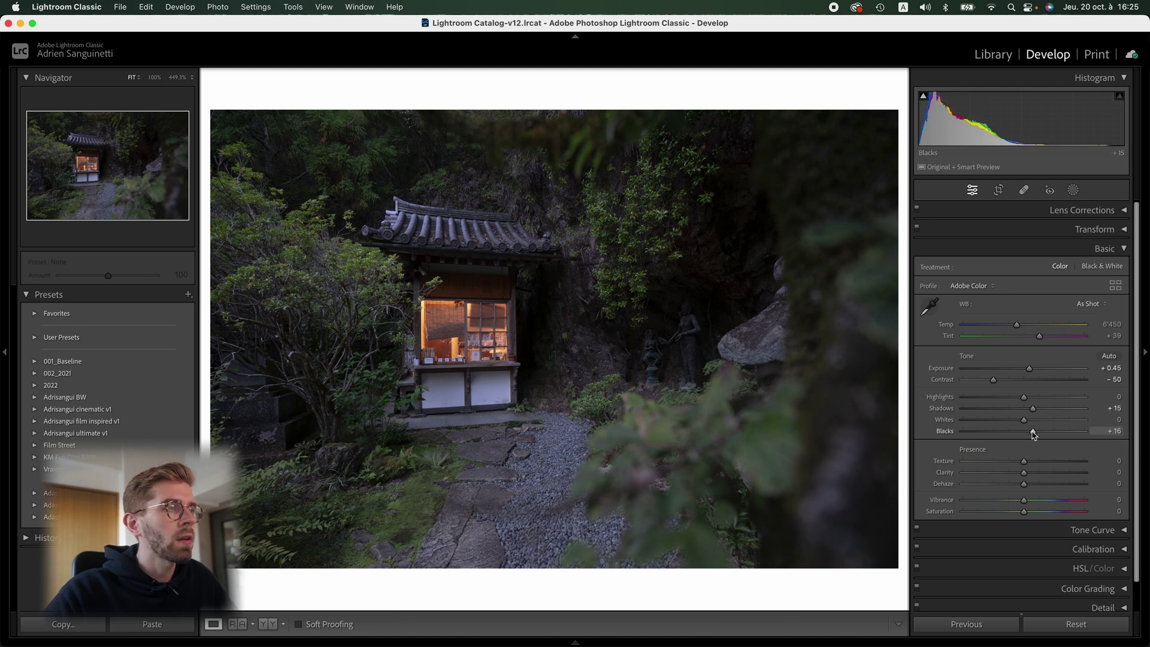
{"action": "left_click_drag", "start_coordinate": [1024, 473], "coordinate": [1018, 474]}
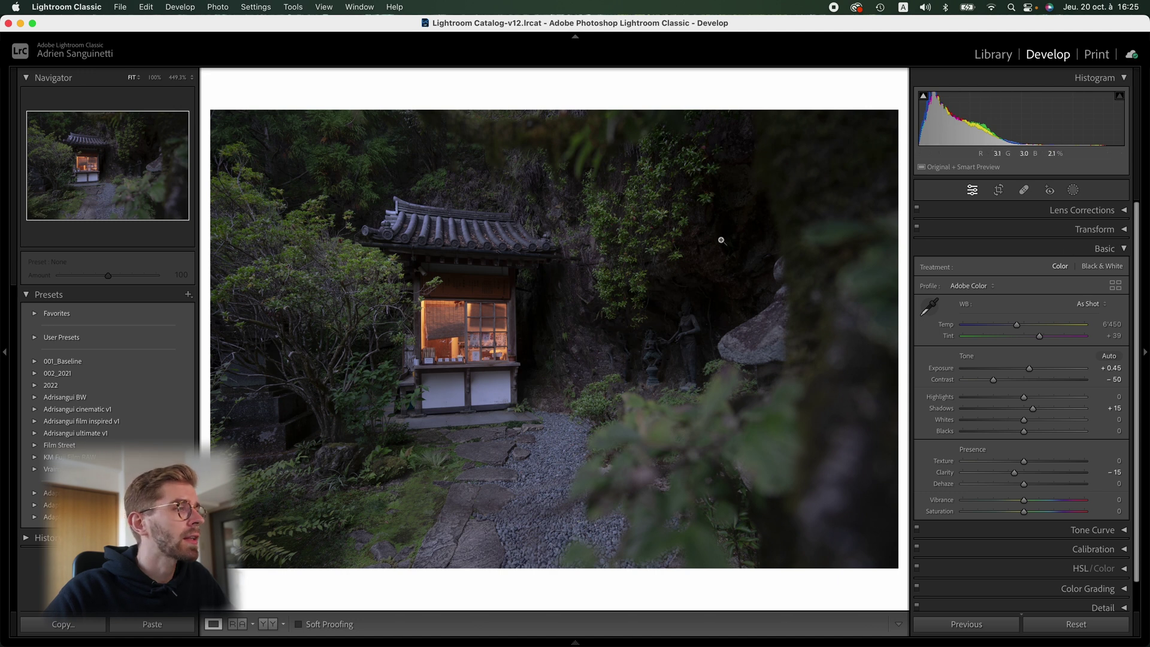
{"action": "left_click", "coordinate": [1087, 249]}
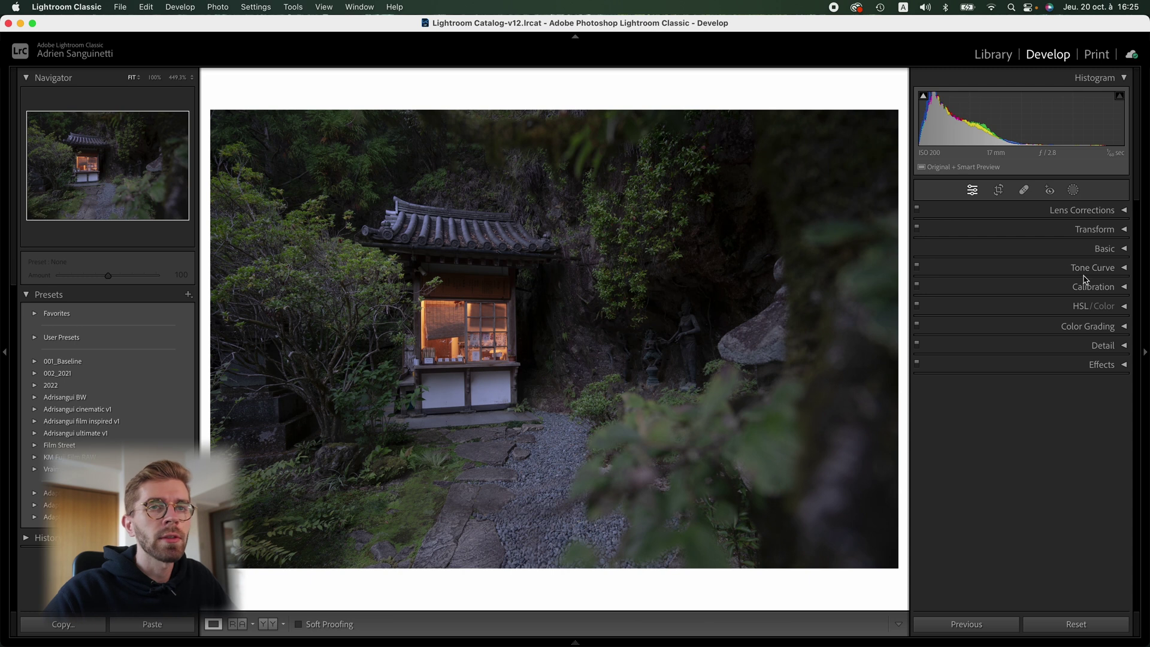
Step: Shape the RGB point curve for contrast, lowering the shadows with a point at 21/8 and lifting the midtones to 121/129
{"action": "left_click", "coordinate": [1080, 267]}
{"action": "left_click", "coordinate": [1022, 362]}
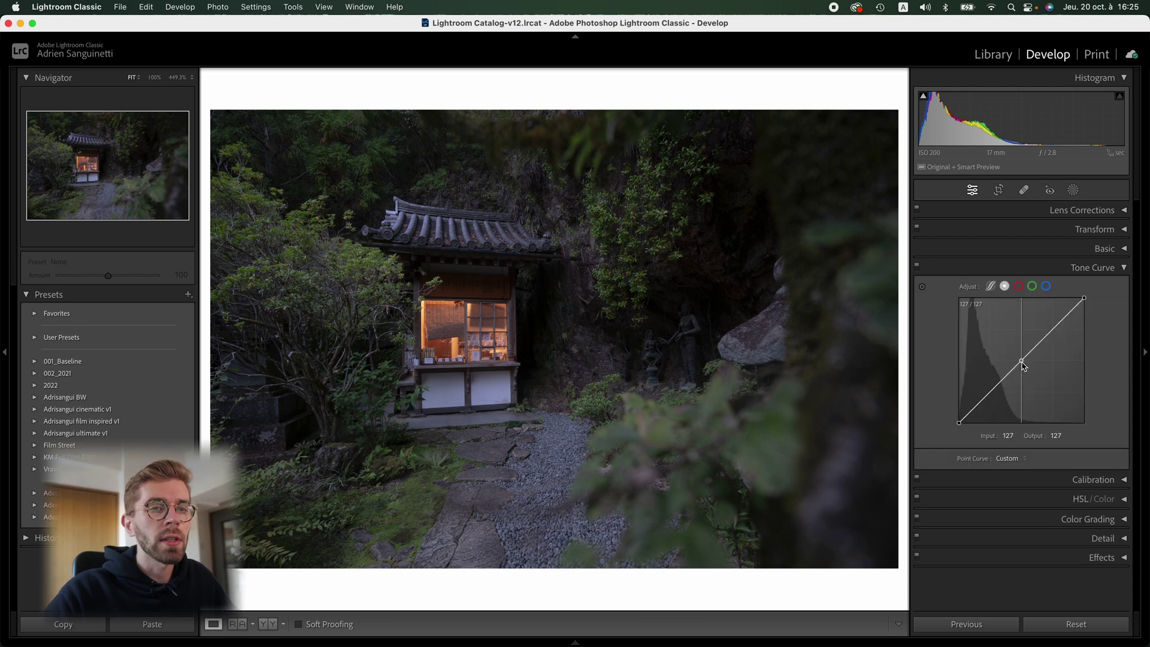
{"action": "left_click_drag", "start_coordinate": [988, 403], "coordinate": [980, 408]}
{"action": "left_click_drag", "start_coordinate": [1020, 360], "coordinate": [1019, 361]}
{"action": "left_click", "coordinate": [1004, 377]}
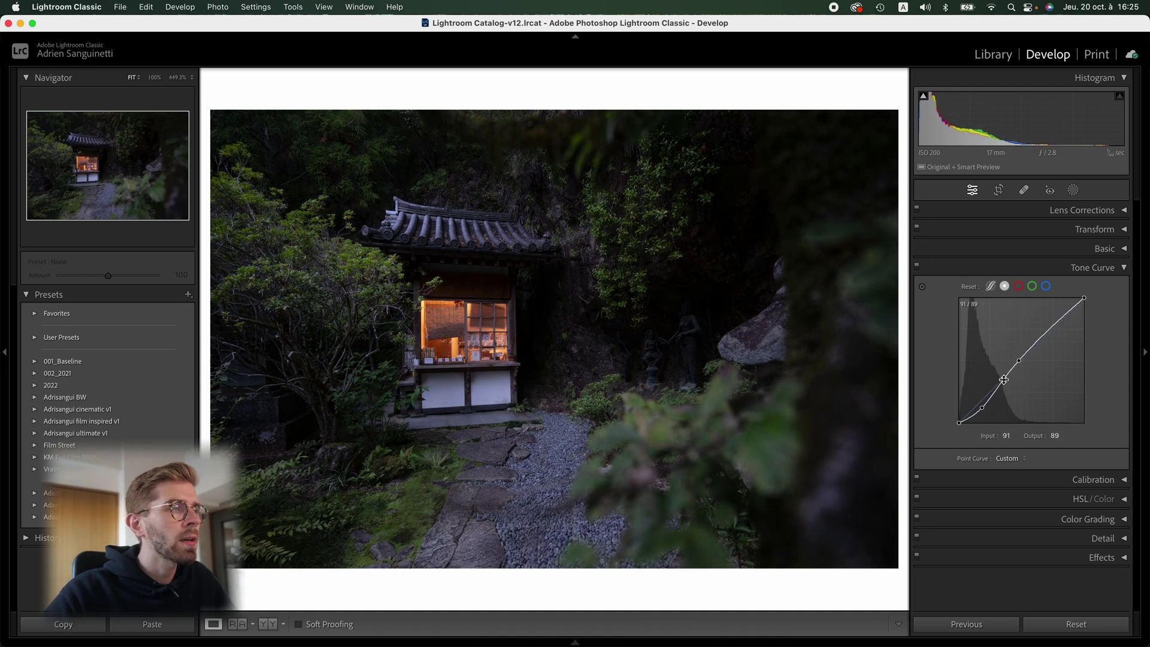
{"action": "left_click", "coordinate": [1050, 326]}
{"action": "left_click", "coordinate": [1019, 360]}
{"action": "left_click", "coordinate": [980, 409]}
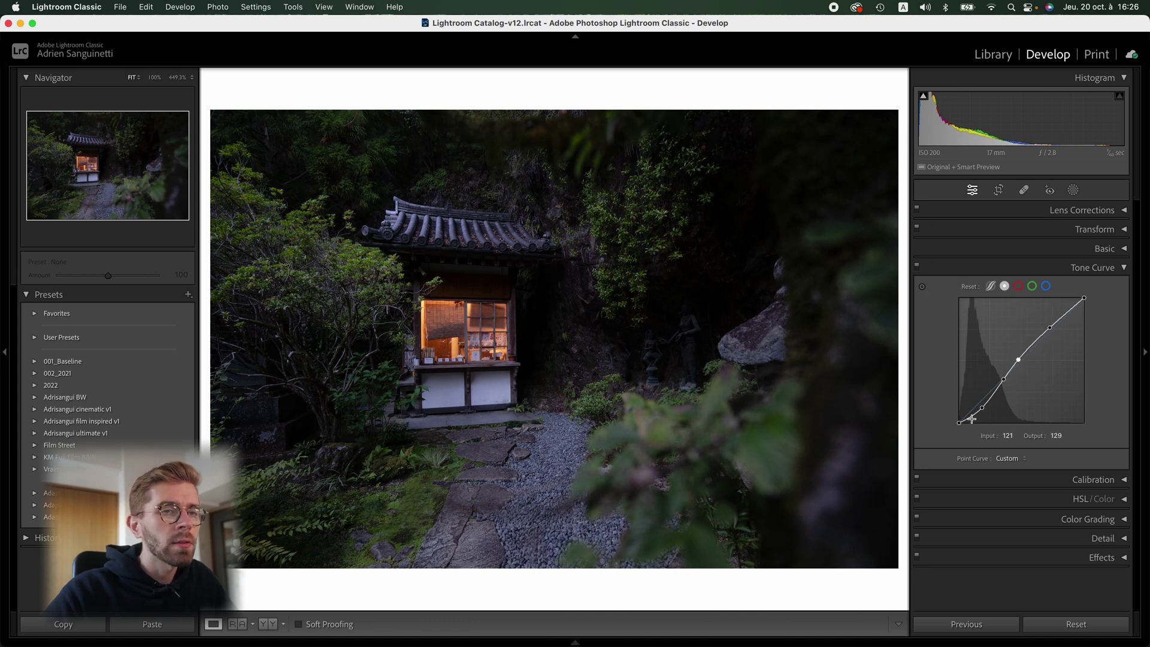
{"action": "left_click_drag", "start_coordinate": [968, 417], "coordinate": [968, 413]}
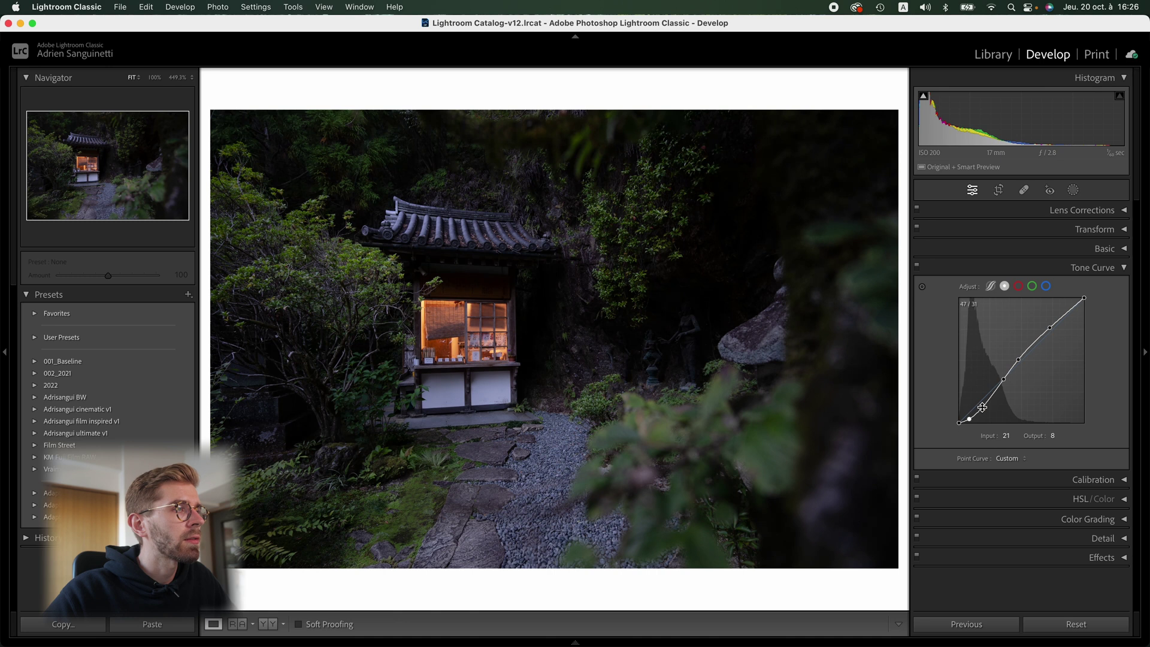
Step: Give the red channel curve a slight S shape with a midpoint anchor, a highlight point near 190/192 and a shadow point at 66/62
{"action": "left_click", "coordinate": [1019, 286]}
{"action": "left_click", "coordinate": [1021, 359]}
{"action": "left_click", "coordinate": [1053, 329]}
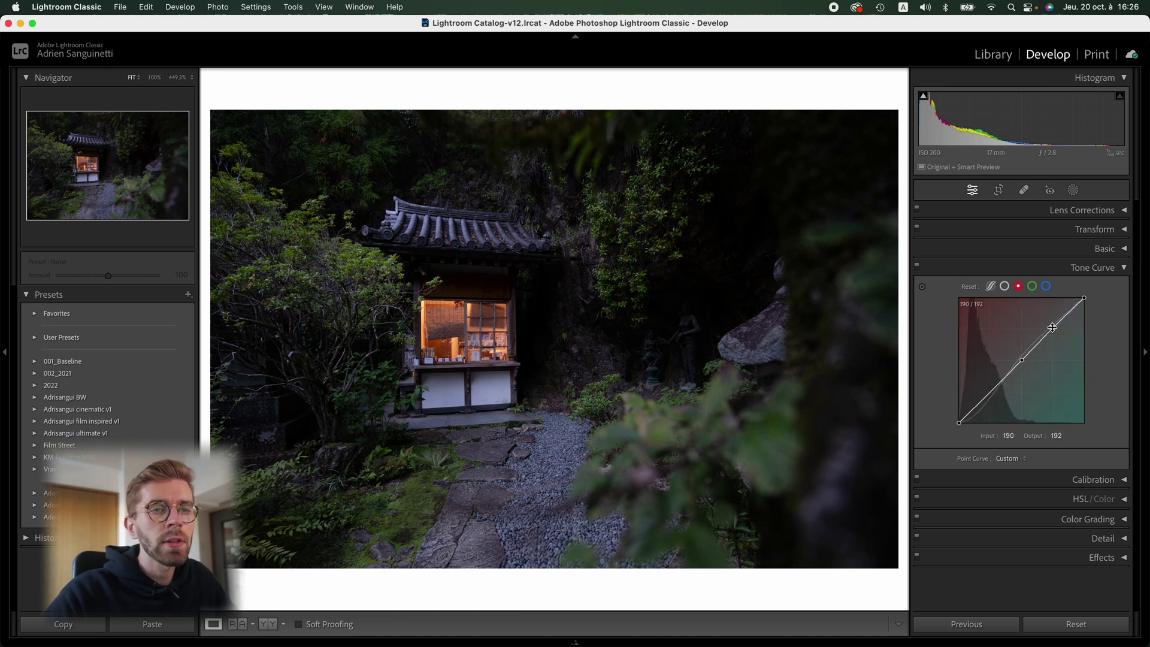
{"action": "left_click", "coordinate": [992, 390]}
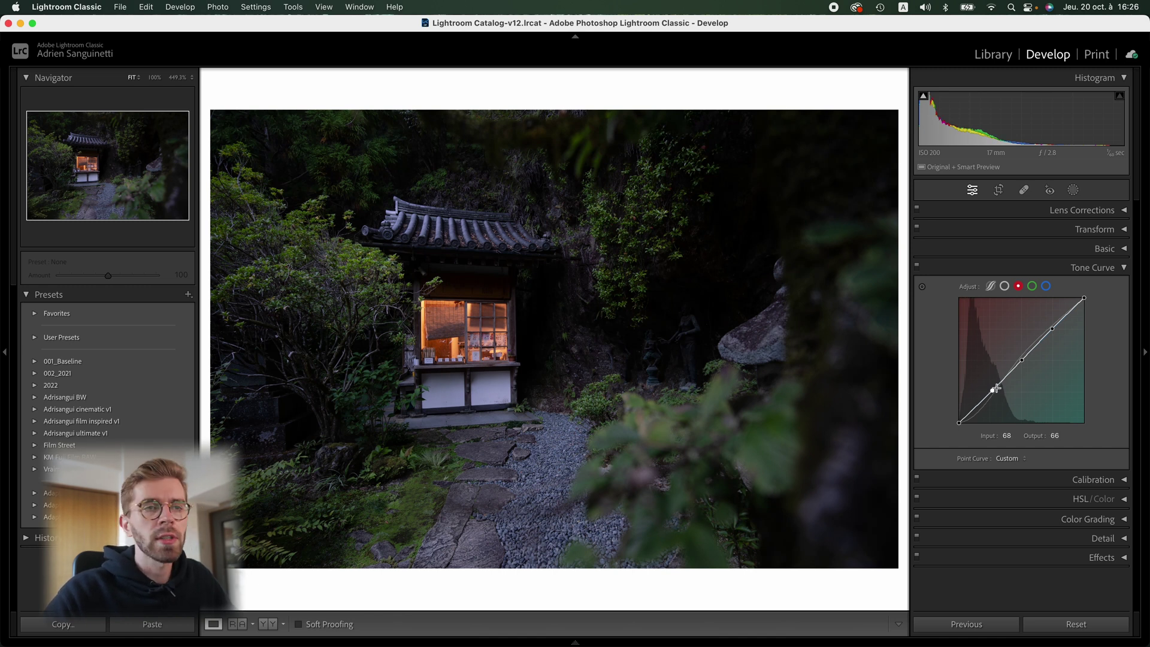
{"action": "key", "text": "alt"}
{"action": "left_click_drag", "start_coordinate": [990, 391], "coordinate": [991, 392]}
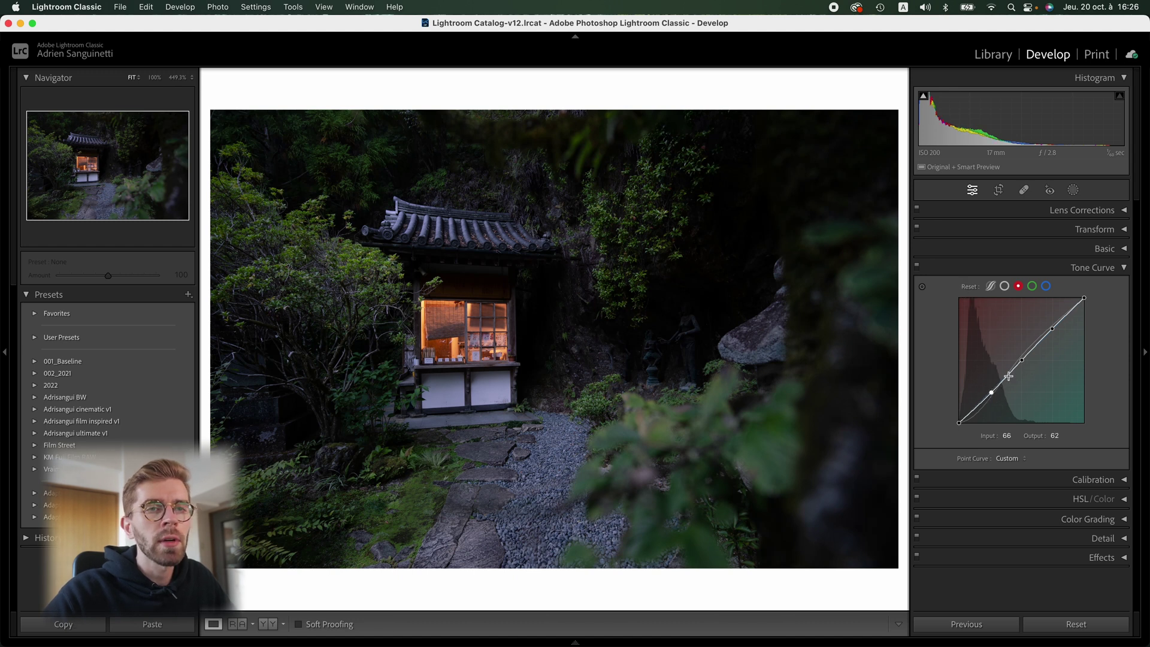
{"action": "left_click", "coordinate": [1052, 331]}
Step: Copy the red channel's curve settings and paste them into the green and blue channels
{"action": "right_click", "coordinate": [1039, 355]}
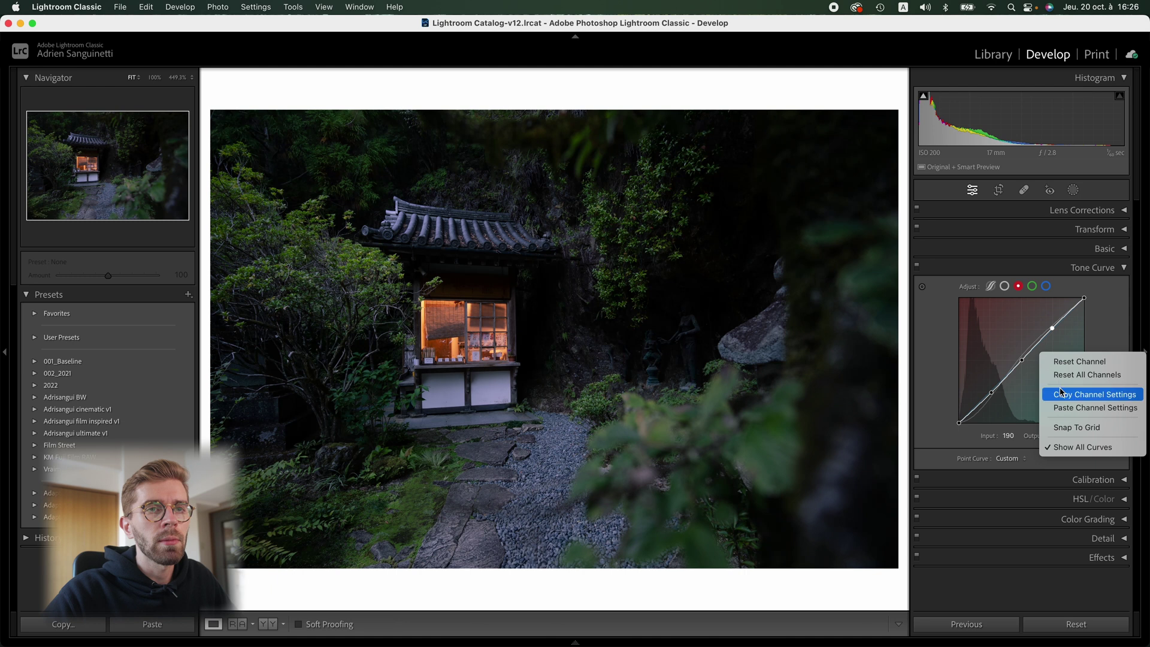
{"action": "left_click", "coordinate": [1060, 393]}
{"action": "left_click", "coordinate": [1031, 286]}
{"action": "right_click", "coordinate": [1018, 331]}
{"action": "left_click", "coordinate": [1045, 388]}
{"action": "left_click", "coordinate": [1046, 286]}
{"action": "right_click", "coordinate": [1014, 317]}
{"action": "left_click", "coordinate": [1041, 373]}
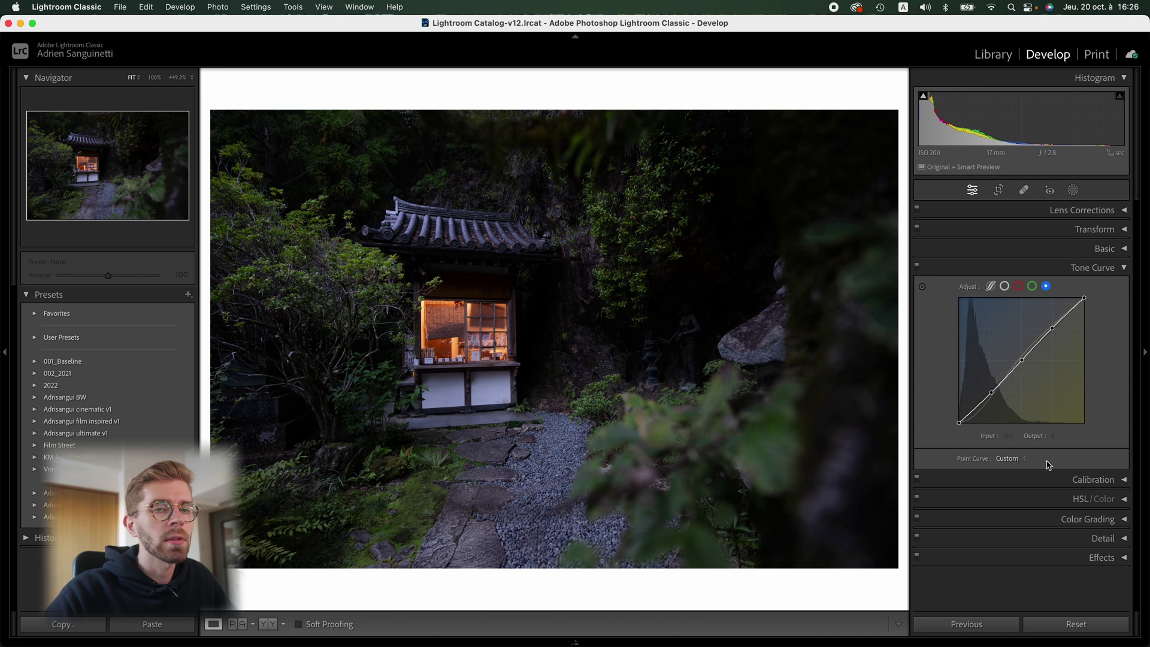
Step: Compare the photo with the tone curve adjustments switched off and on
{"action": "left_click", "coordinate": [917, 267]}
{"action": "left_click", "coordinate": [916, 267]}
{"action": "left_click", "coordinate": [916, 268]}
{"action": "left_click", "coordinate": [917, 268]}
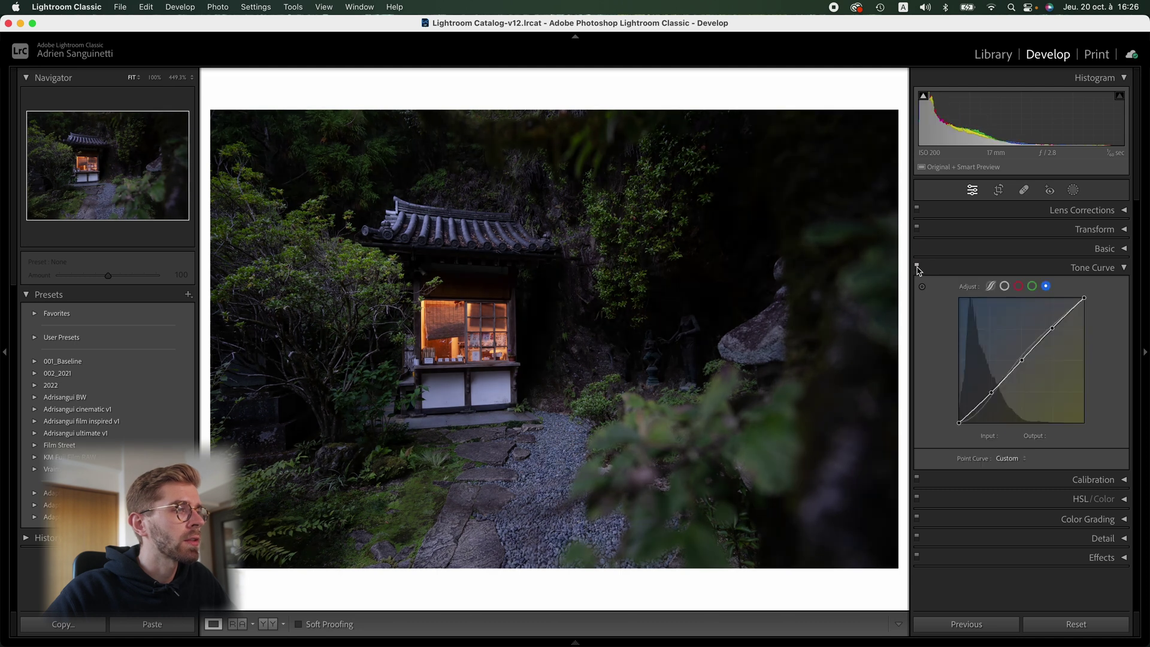
Step: Set the Blue Primary hue to -20 in the camera calibration
{"action": "left_click", "coordinate": [1036, 269]}
{"action": "left_click_drag", "start_coordinate": [1023, 449], "coordinate": [1015, 450]}
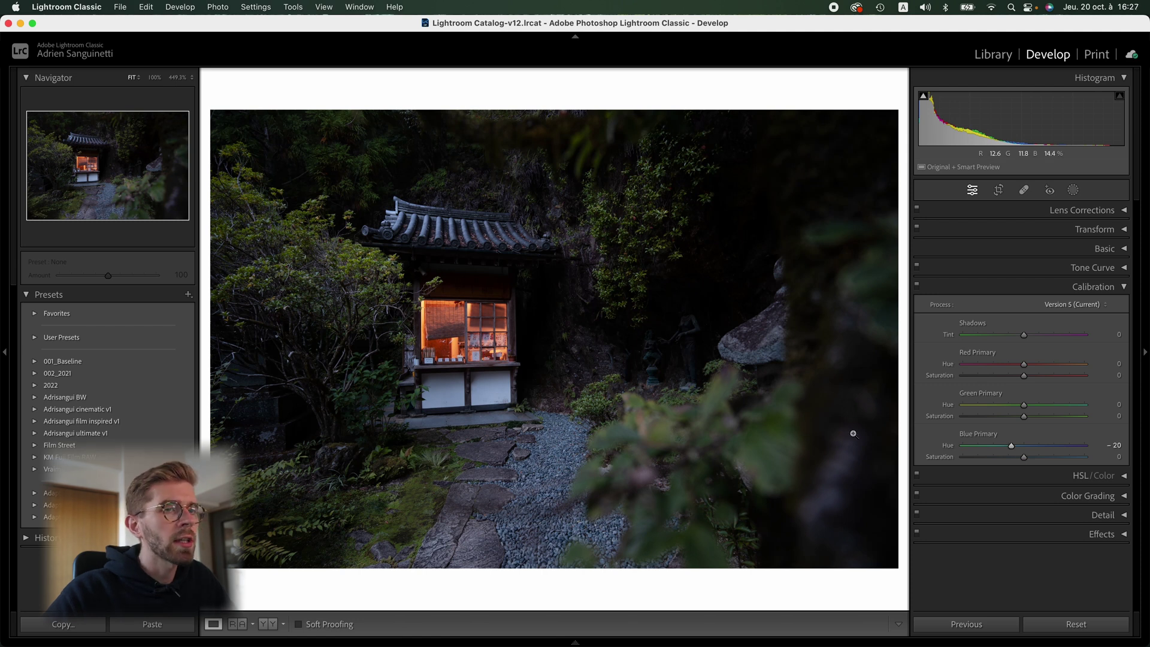
Step: Shift the HSL hue of both Yellow and Green to +25
{"action": "left_click", "coordinate": [1094, 474]}
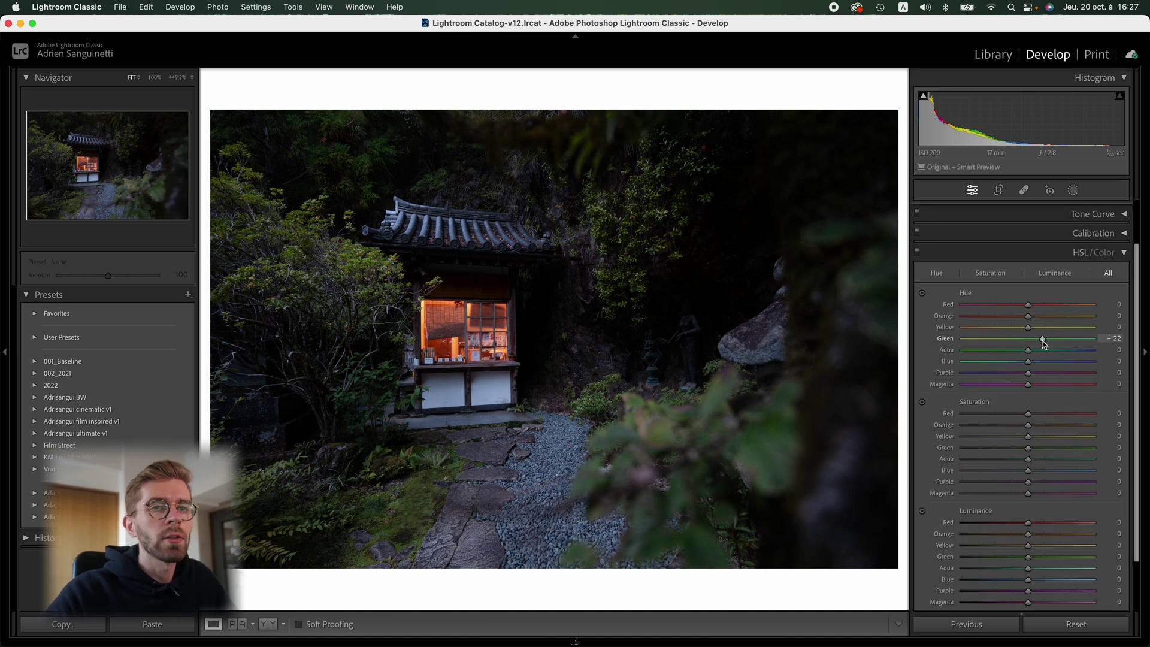
{"action": "mouse_move", "coordinate": [1030, 327]}
{"action": "left_mouse_down"}
{"action": "mouse_move", "coordinate": [1054, 326]}
{"action": "mouse_move", "coordinate": [1003, 339]}
{"action": "mouse_move", "coordinate": [1044, 339]}
{"action": "left_mouse_up"}
{"action": "scroll", "coordinate": [1024, 372], "scroll_direction": "down", "scroll_amount": 1}
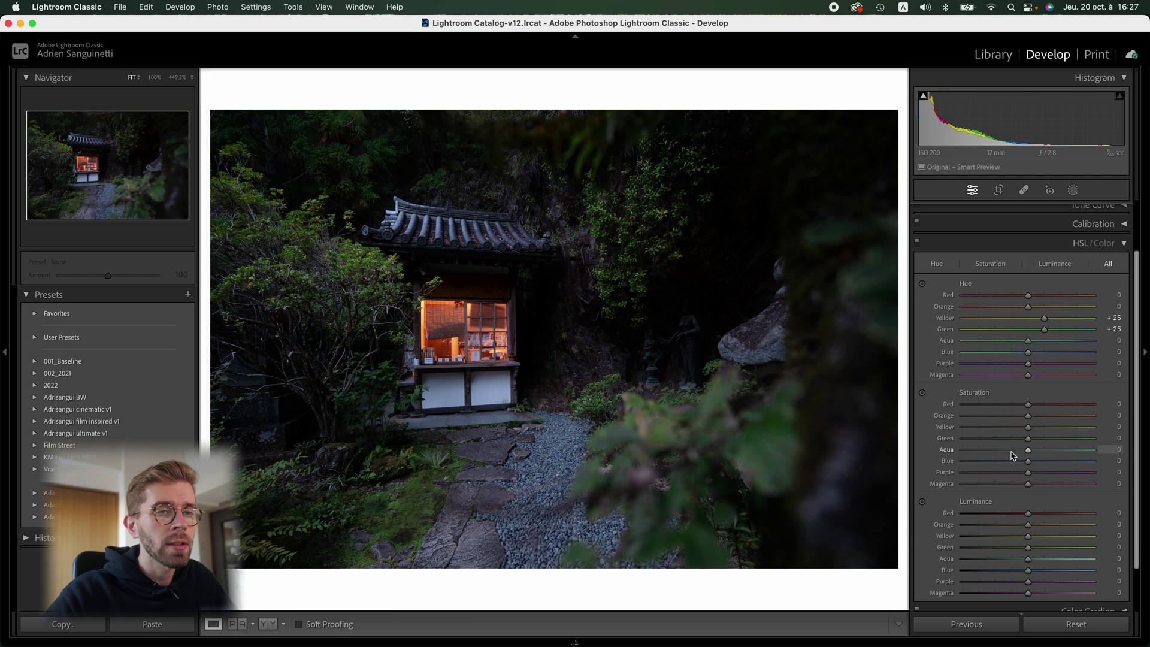
Step: Reduce the HSL saturation to -60 for Green and -10 for Yellow
{"action": "left_click_drag", "start_coordinate": [1011, 441], "coordinate": [989, 457]}
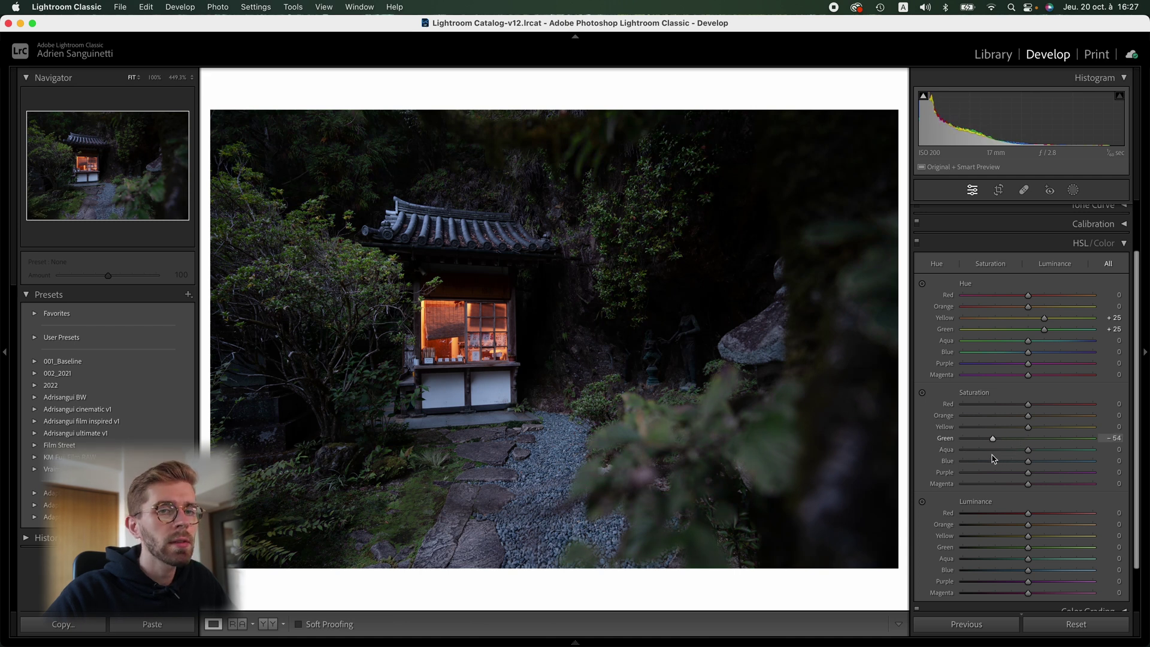
{"action": "left_click_drag", "start_coordinate": [989, 458], "coordinate": [988, 457]}
{"action": "left_click", "coordinate": [1031, 426]}
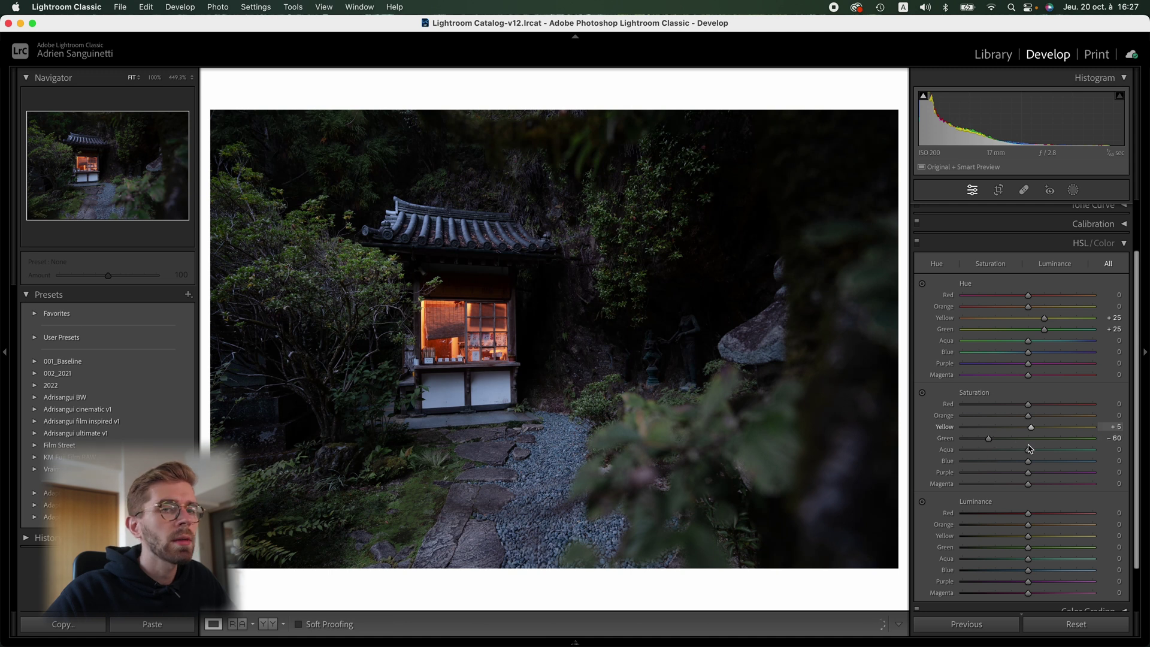
{"action": "type", "text": "-10"}
{"action": "key", "text": "Tab"}
{"action": "type", "text": "-50"}
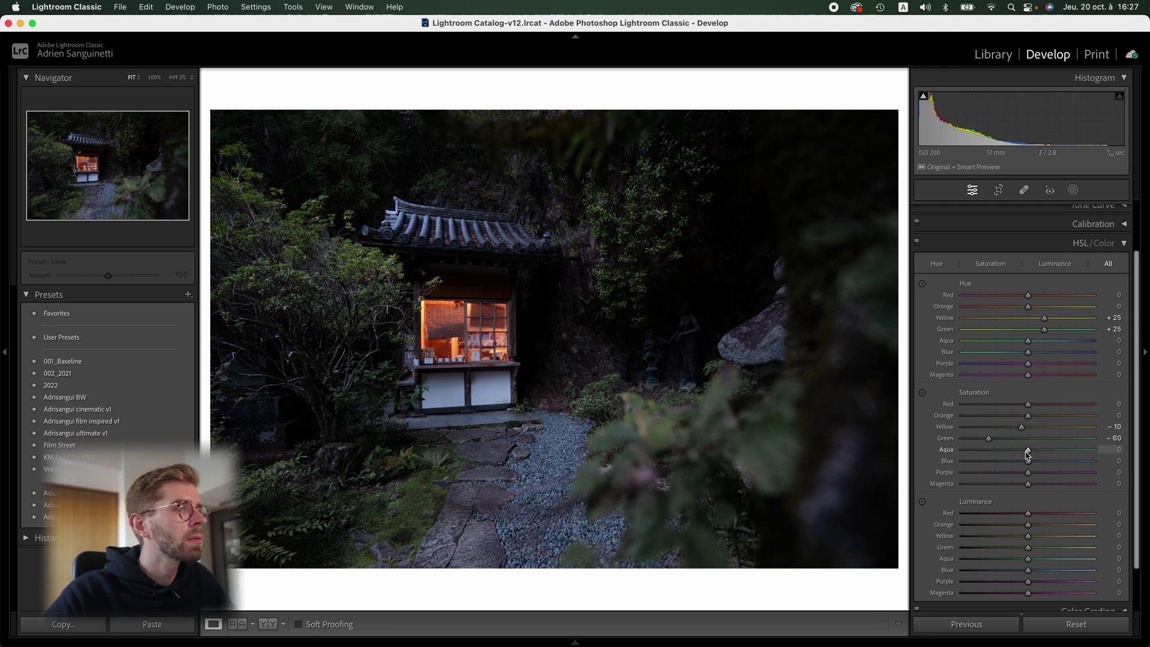
Step: Set the HSL luminance to -5 for Yellow and -50 for Green, and the saturation to -50 for Green and Blue
{"action": "scroll", "coordinate": [1029, 479], "scroll_direction": "down", "scroll_amount": 2}
{"action": "mouse_move", "coordinate": [1028, 519]}
{"action": "left_mouse_down"}
{"action": "mouse_move", "coordinate": [969, 521]}
{"action": "mouse_move", "coordinate": [1024, 511]}
{"action": "mouse_move", "coordinate": [999, 511]}
{"action": "mouse_move", "coordinate": [1025, 522]}
{"action": "left_mouse_up"}
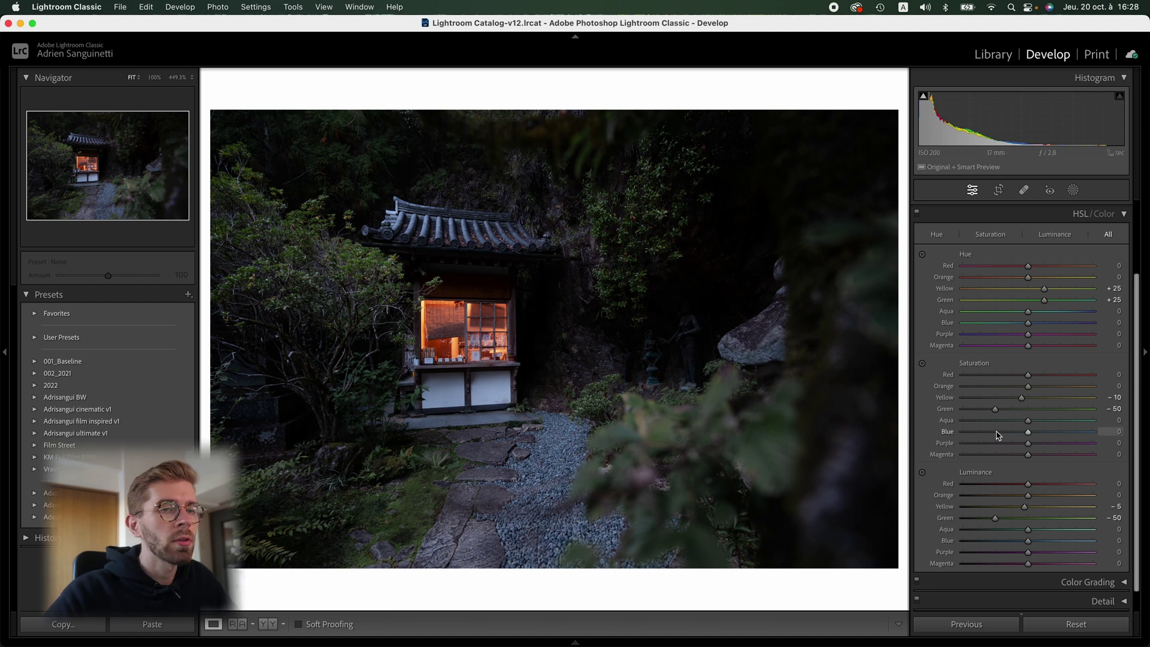
{"action": "left_click_drag", "start_coordinate": [996, 433], "coordinate": [888, 433]}
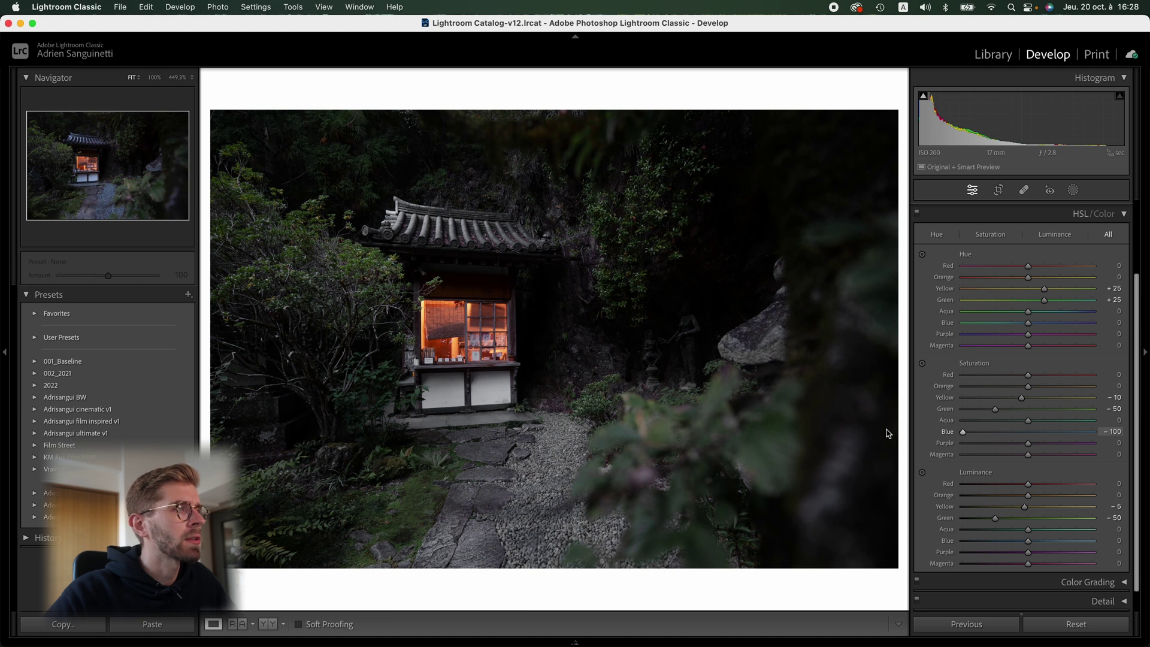
{"action": "left_click_drag", "start_coordinate": [958, 440], "coordinate": [987, 440]}
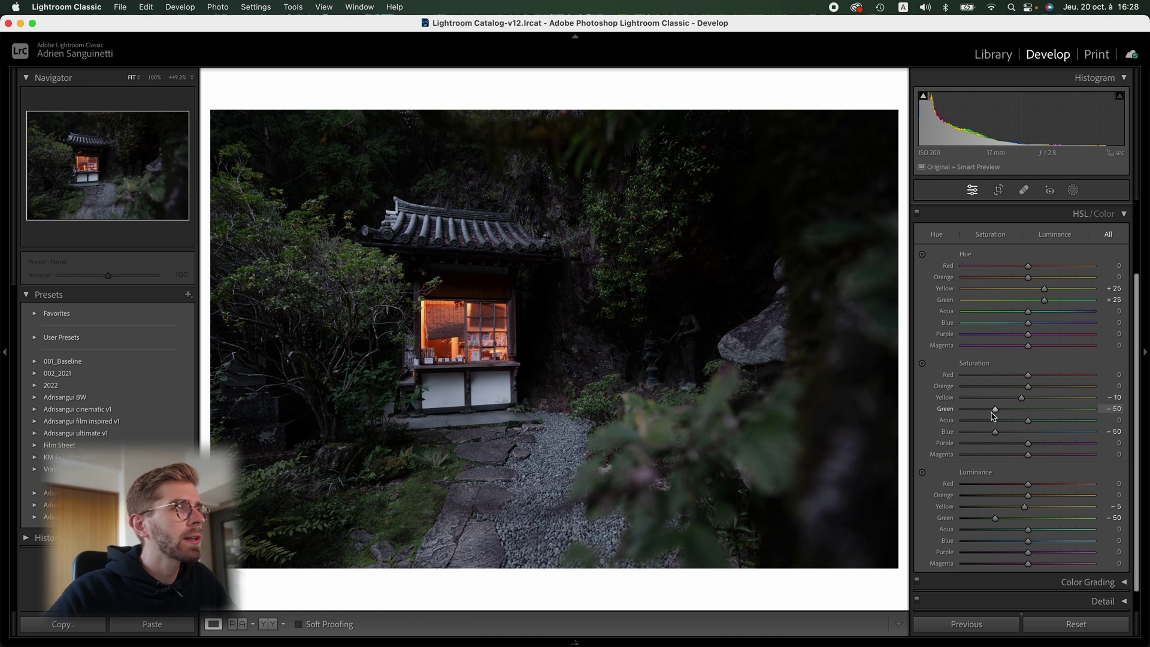
Step: Tint the shadows teal-blue in Color Grading with hue 202 and saturation 47
{"action": "left_click", "coordinate": [1077, 581]}
{"action": "left_click", "coordinate": [1021, 344]}
{"action": "left_click_drag", "start_coordinate": [1021, 430], "coordinate": [998, 439]}
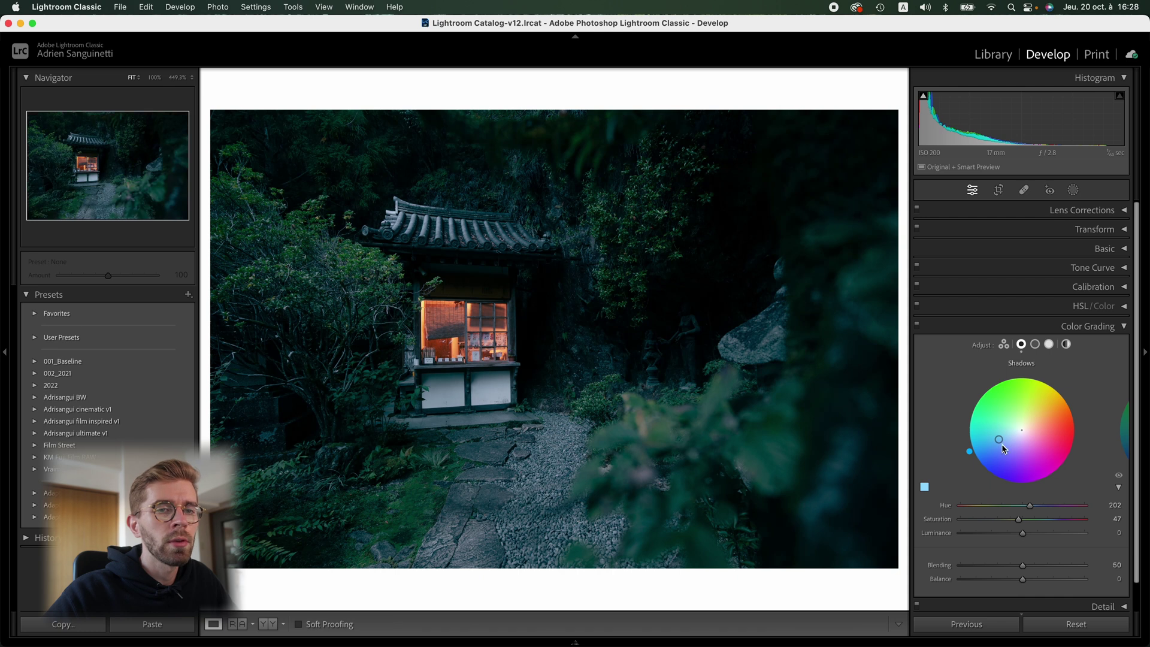
Step: Tint the highlights warm orange in Color Grading with hue 25 and saturation 15
{"action": "left_click", "coordinate": [1049, 343]}
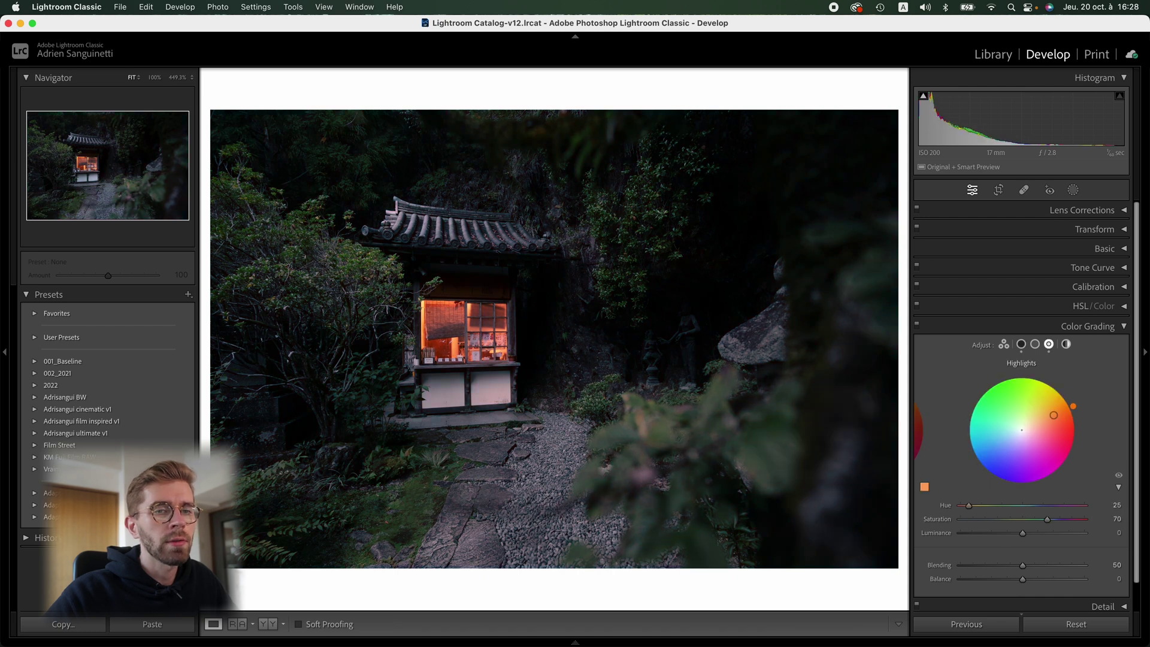
{"action": "left_click_drag", "start_coordinate": [1046, 519], "coordinate": [972, 520]}
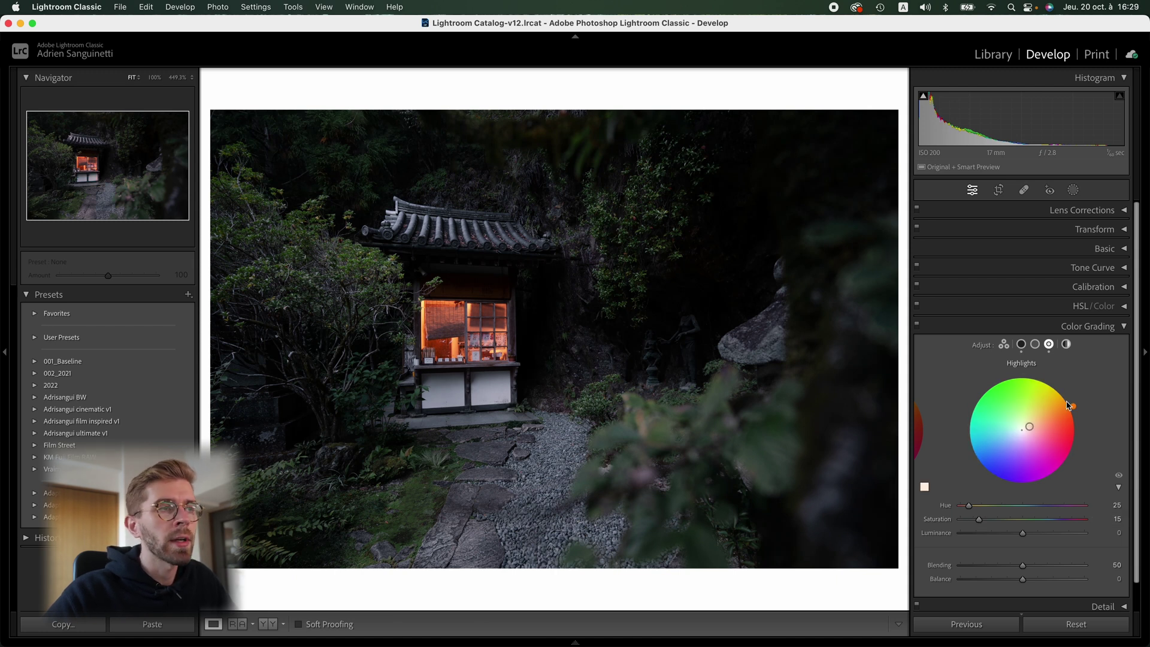
{"action": "key", "text": "super+4"}
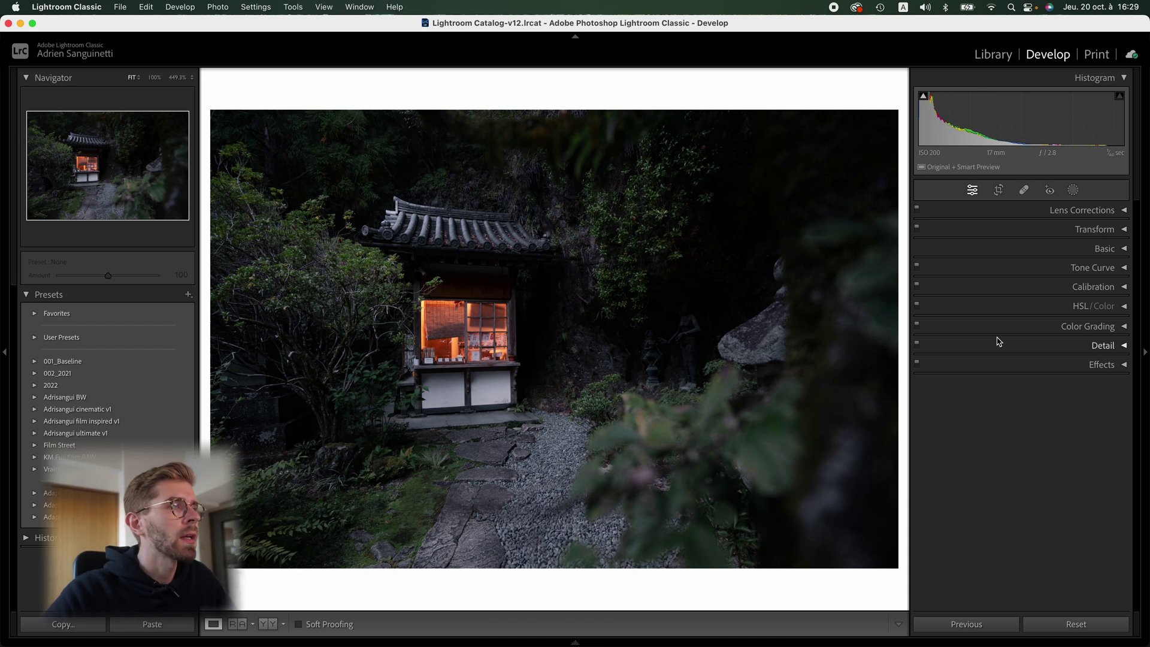
Step: Create an object selection mask covering the shrine building from roof to base
{"action": "left_click", "coordinate": [1073, 190]}
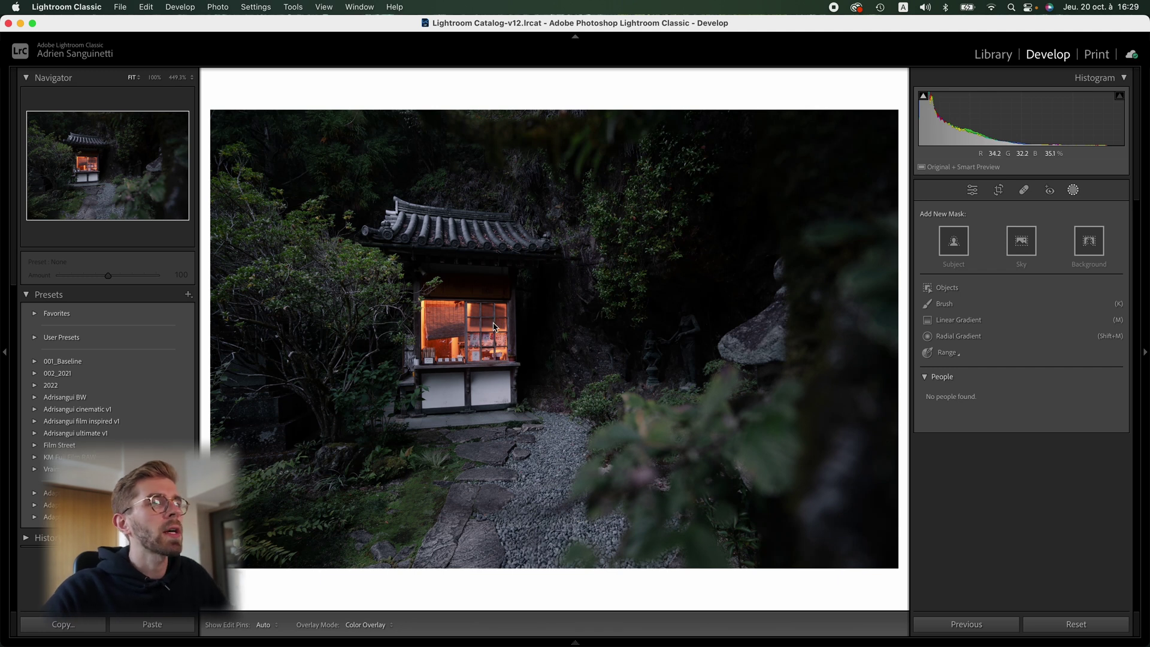
{"action": "left_click", "coordinate": [935, 288]}
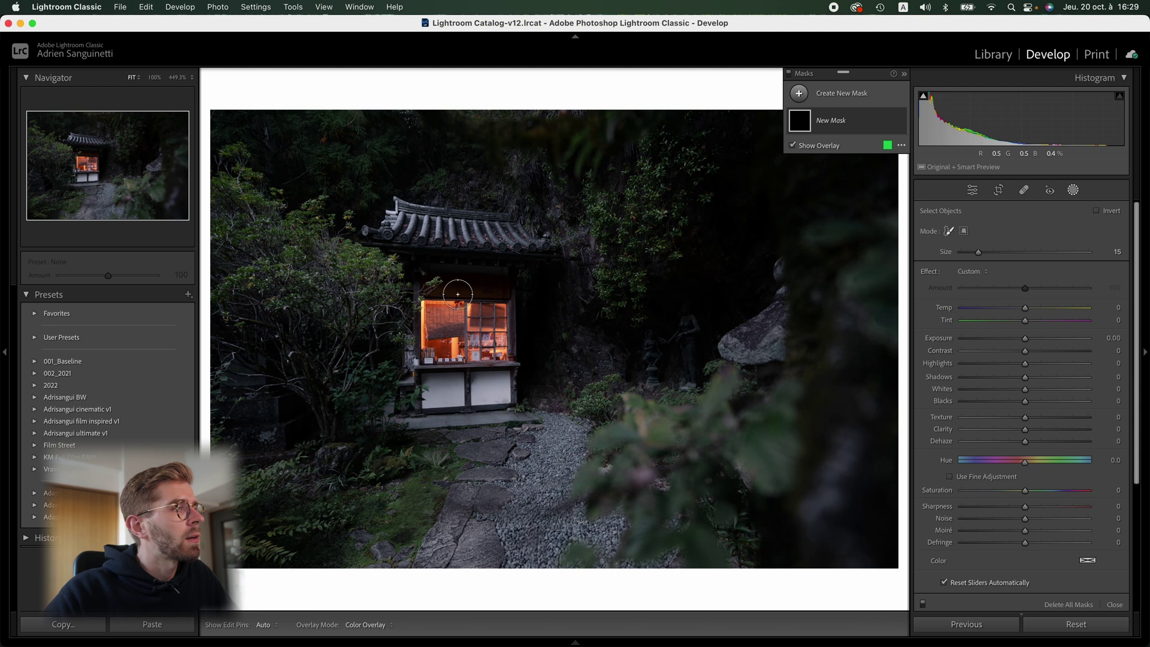
{"action": "mouse_move", "coordinate": [365, 241]}
{"action": "left_mouse_down"}
{"action": "mouse_move", "coordinate": [395, 207]}
{"action": "mouse_move", "coordinate": [491, 210]}
{"action": "mouse_move", "coordinate": [520, 217]}
{"action": "mouse_move", "coordinate": [544, 250]}
{"action": "mouse_move", "coordinate": [509, 258]}
{"action": "mouse_move", "coordinate": [514, 412]}
{"action": "mouse_move", "coordinate": [395, 418]}
{"action": "mouse_move", "coordinate": [408, 306]}
{"action": "mouse_move", "coordinate": [382, 253]}
{"action": "mouse_move", "coordinate": [418, 230]}
{"action": "mouse_move", "coordinate": [509, 233]}
{"action": "mouse_move", "coordinate": [451, 242]}
{"action": "mouse_move", "coordinate": [434, 399]}
{"action": "mouse_move", "coordinate": [459, 381]}
{"action": "mouse_move", "coordinate": [464, 306]}
{"action": "left_mouse_up"}
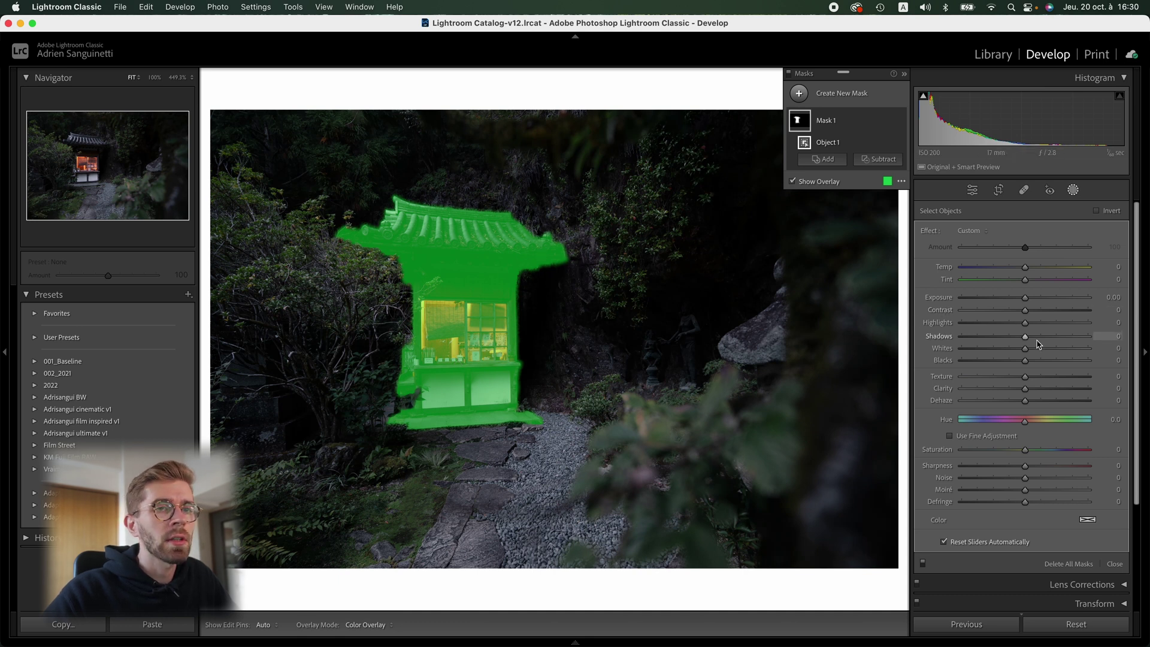
Step: Set the building mask to exposure 0.10, contrast -25 and shadows 65, and compare the photo with and without it
{"action": "left_click_drag", "start_coordinate": [1026, 339], "coordinate": [1049, 335]}
{"action": "left_click_drag", "start_coordinate": [1025, 297], "coordinate": [997, 311]}
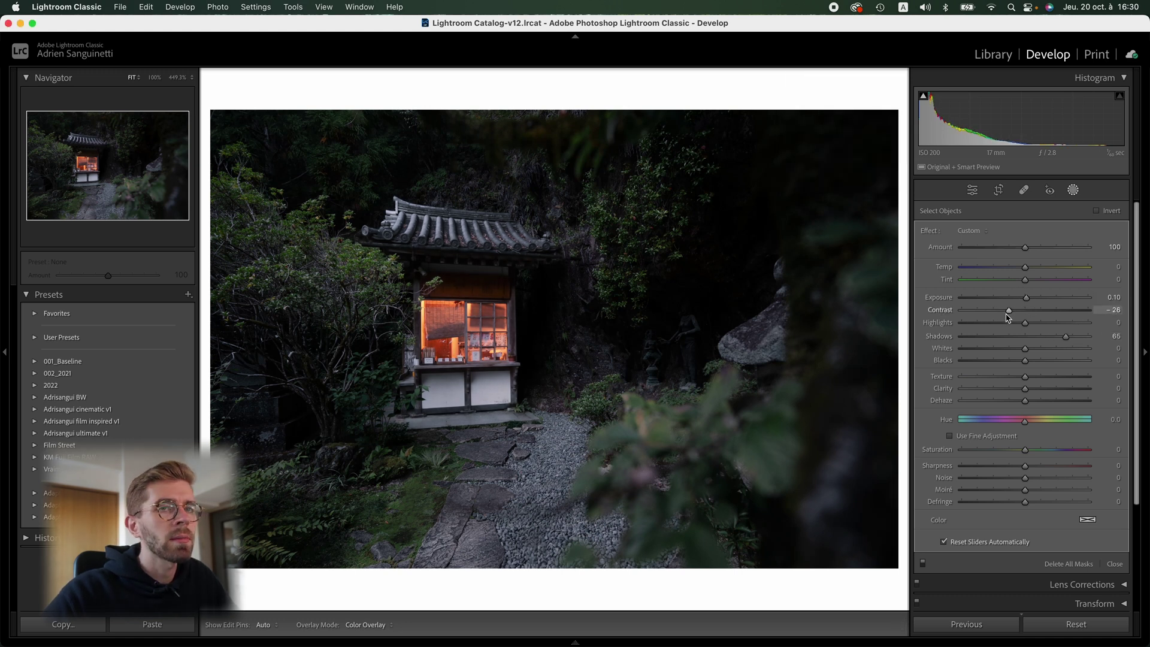
{"action": "left_click_drag", "start_coordinate": [1007, 317], "coordinate": [1009, 319]}
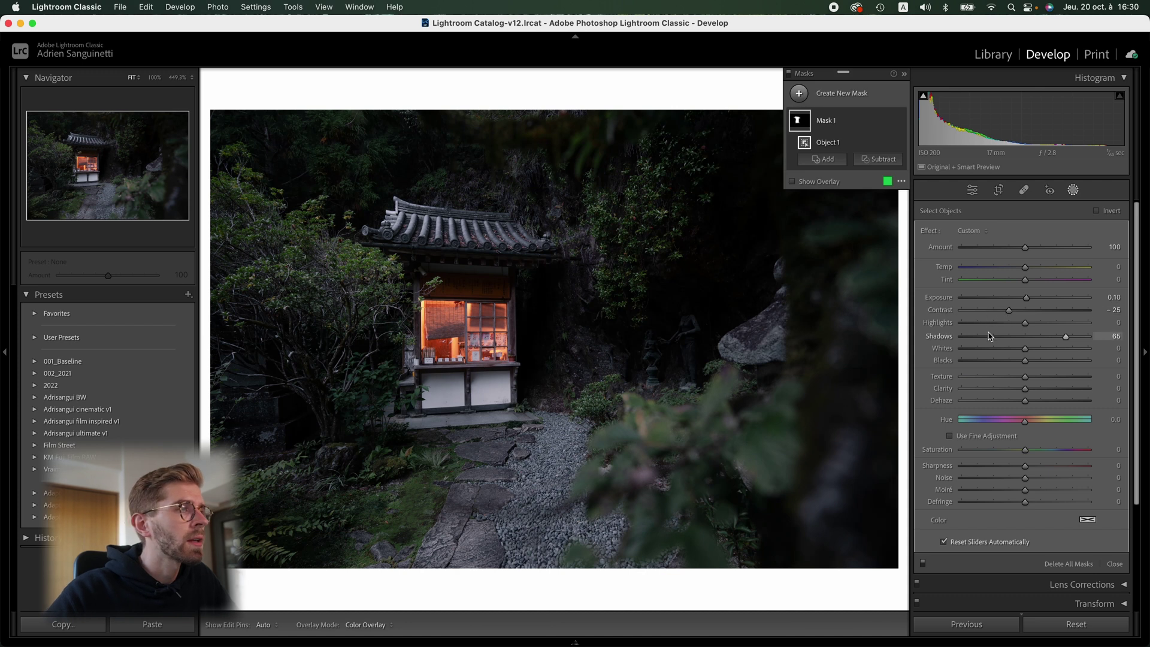
{"action": "left_click", "coordinate": [900, 121]}
{"action": "left_click", "coordinate": [899, 121]}
{"action": "left_click", "coordinate": [900, 122]}
{"action": "left_click", "coordinate": [900, 122]}
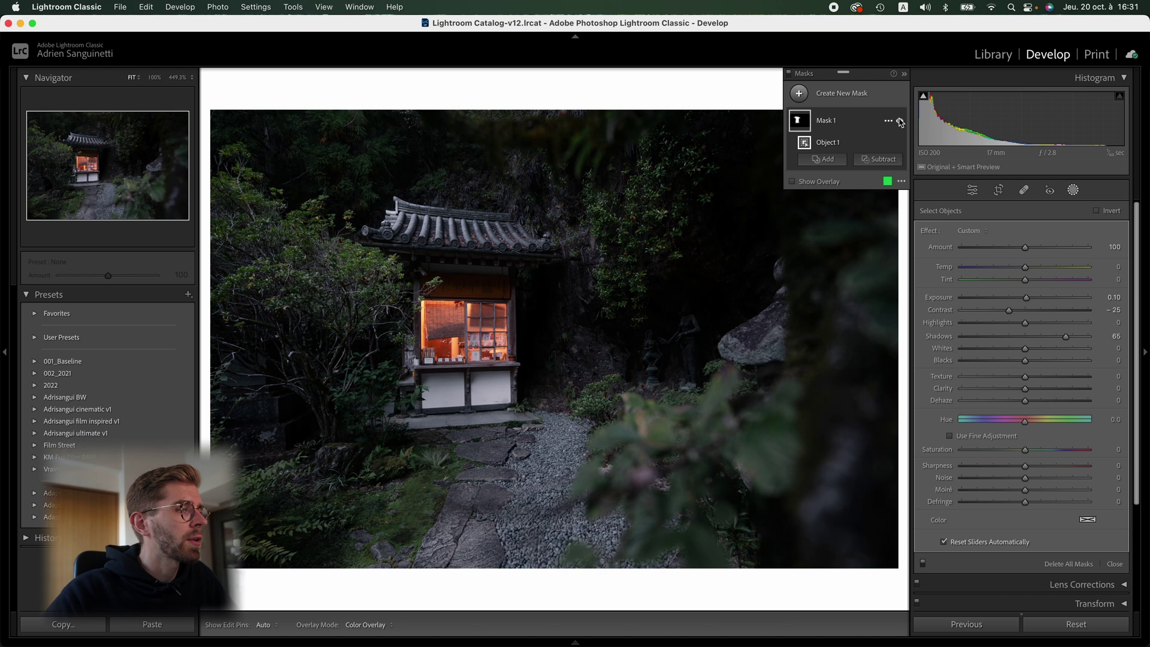
Step: Create a second object selection mask over the stone path in the foreground
{"action": "left_click", "coordinate": [888, 121]}
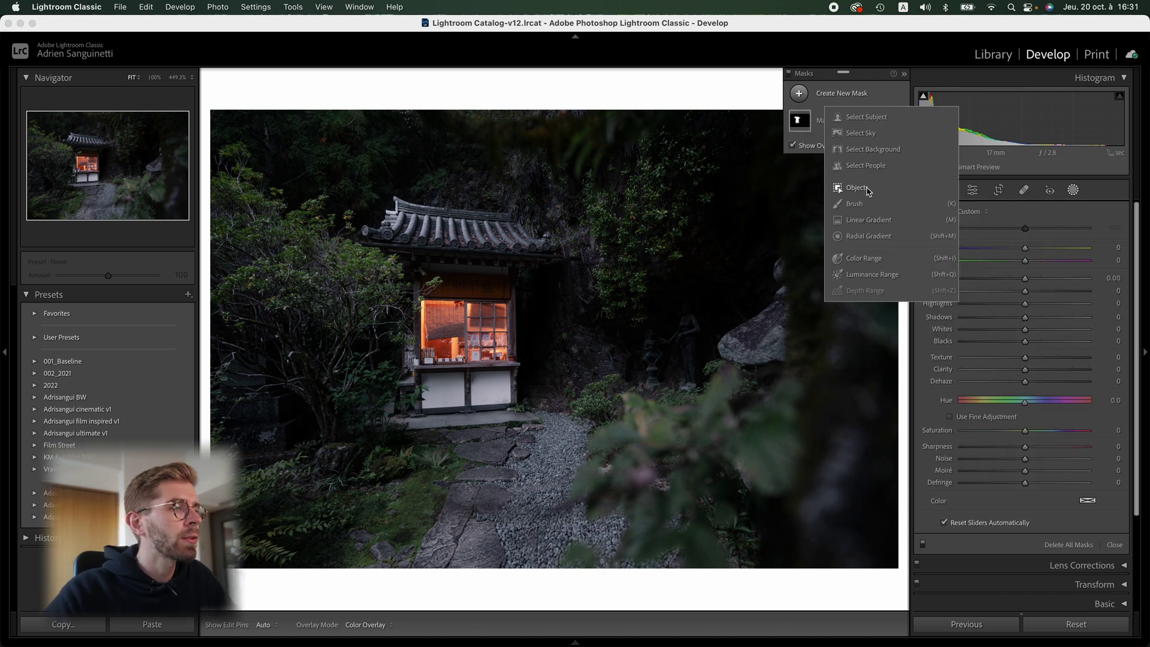
{"action": "left_click", "coordinate": [856, 188]}
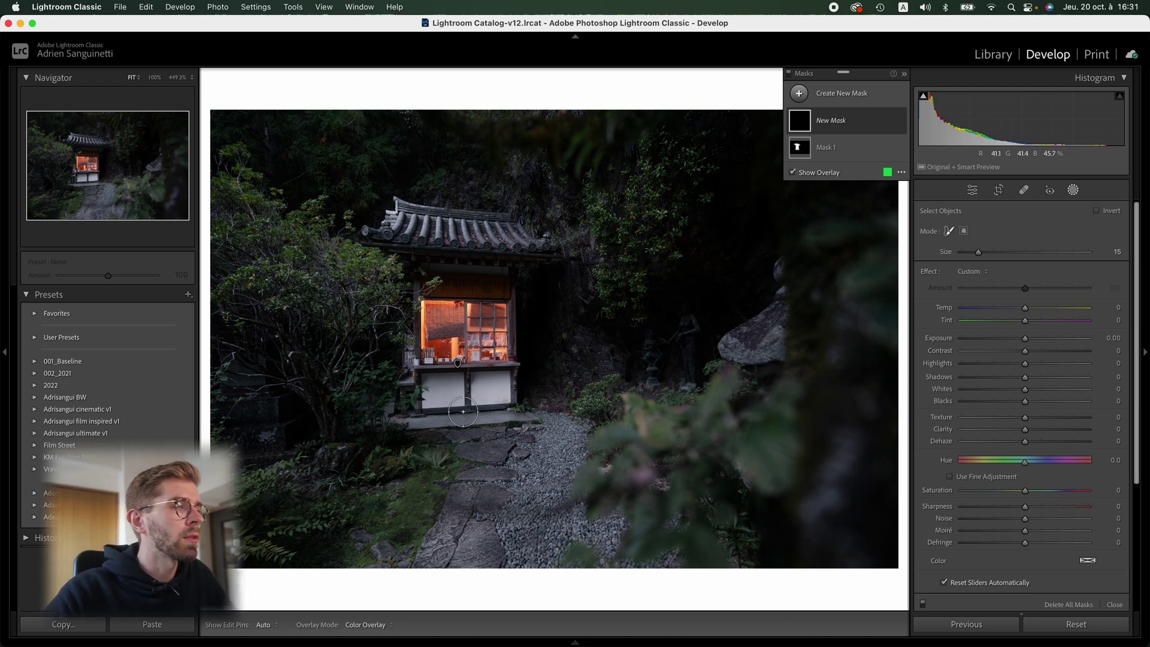
{"action": "scroll", "coordinate": [448, 435], "scroll_direction": "down", "scroll_amount": 4}
{"action": "mouse_move", "coordinate": [446, 435]}
{"action": "left_mouse_down"}
{"action": "mouse_move", "coordinate": [527, 444]}
{"action": "mouse_move", "coordinate": [500, 454]}
{"action": "mouse_move", "coordinate": [509, 477]}
{"action": "mouse_move", "coordinate": [486, 490]}
{"action": "mouse_move", "coordinate": [505, 499]}
{"action": "mouse_move", "coordinate": [474, 496]}
{"action": "mouse_move", "coordinate": [461, 526]}
{"action": "left_mouse_up"}
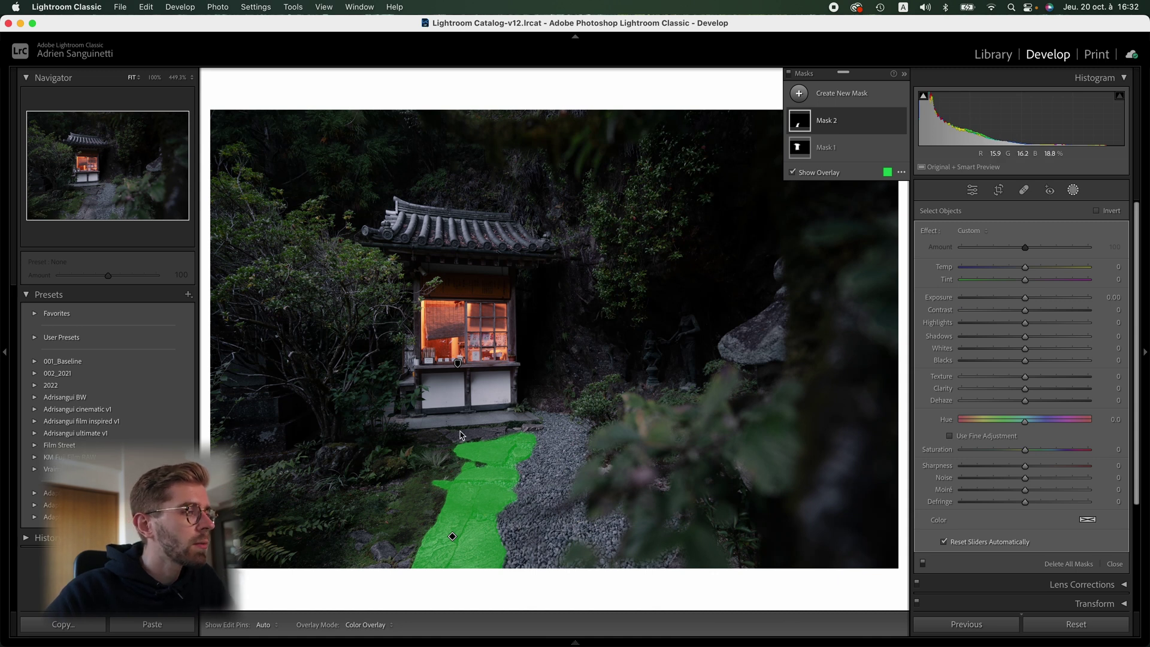
Step: Add another object selection to the path mask to include the flat stones nearest the building
{"action": "key", "text": "z"}
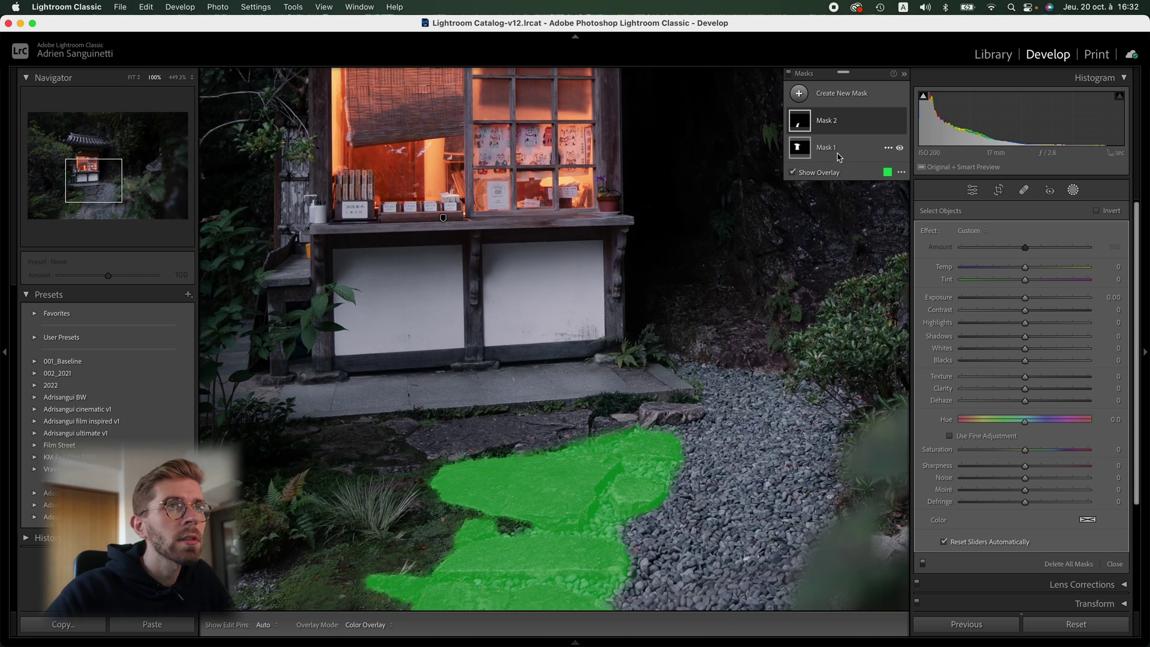
{"action": "left_click", "coordinate": [827, 120]}
{"action": "left_click", "coordinate": [823, 158]}
{"action": "left_click", "coordinate": [841, 263]}
{"action": "left_click_drag", "start_coordinate": [616, 431], "coordinate": [386, 431]}
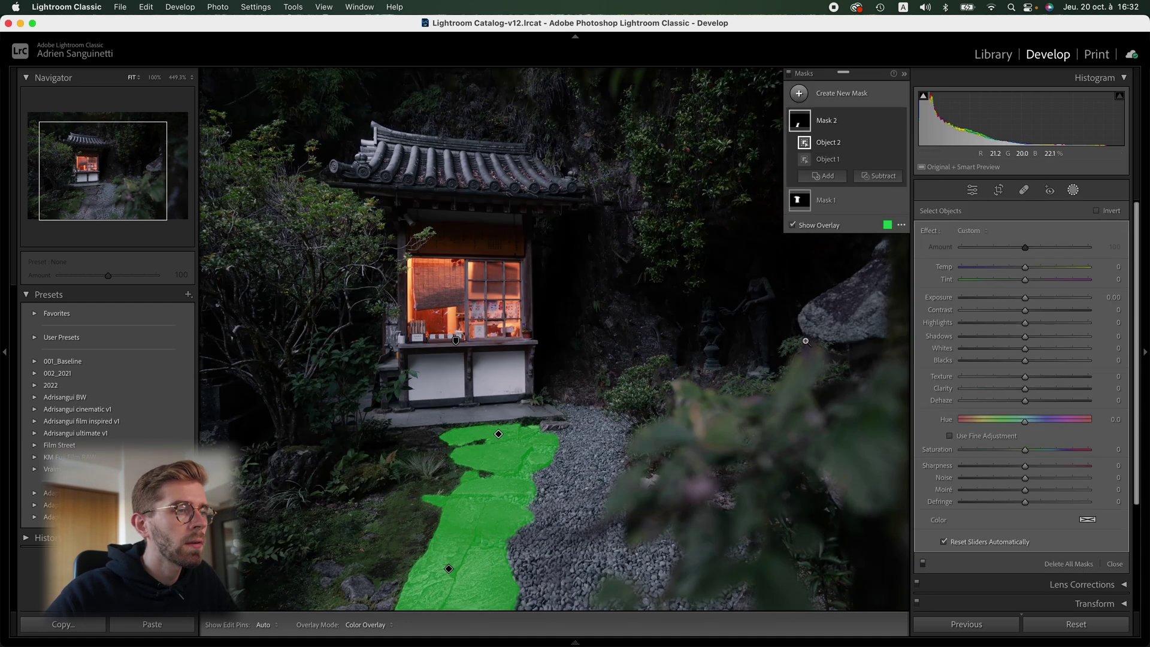
Step: Set the path mask to exposure 0.22, contrast 17, whites 17 and clarity 19, and compare the photo with and without it
{"action": "key", "text": "z"}
{"action": "left_click_drag", "start_coordinate": [1024, 297], "coordinate": [1035, 311]}
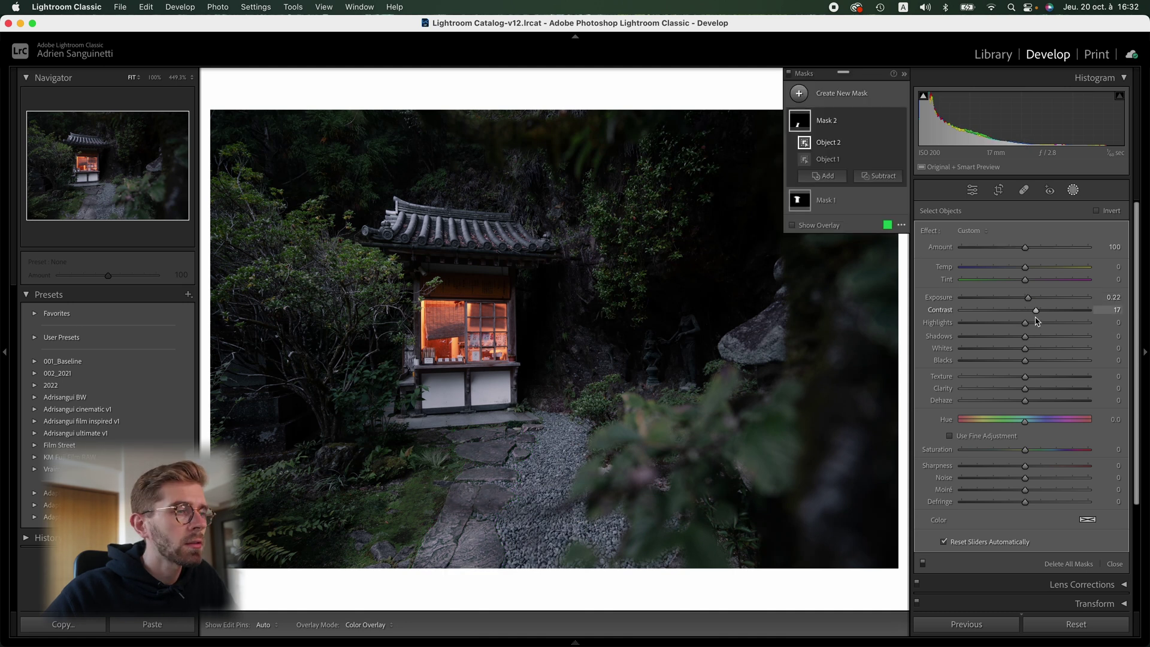
{"action": "left_click_drag", "start_coordinate": [1024, 388], "coordinate": [1037, 389]}
{"action": "left_click_drag", "start_coordinate": [1024, 349], "coordinate": [1038, 355]}
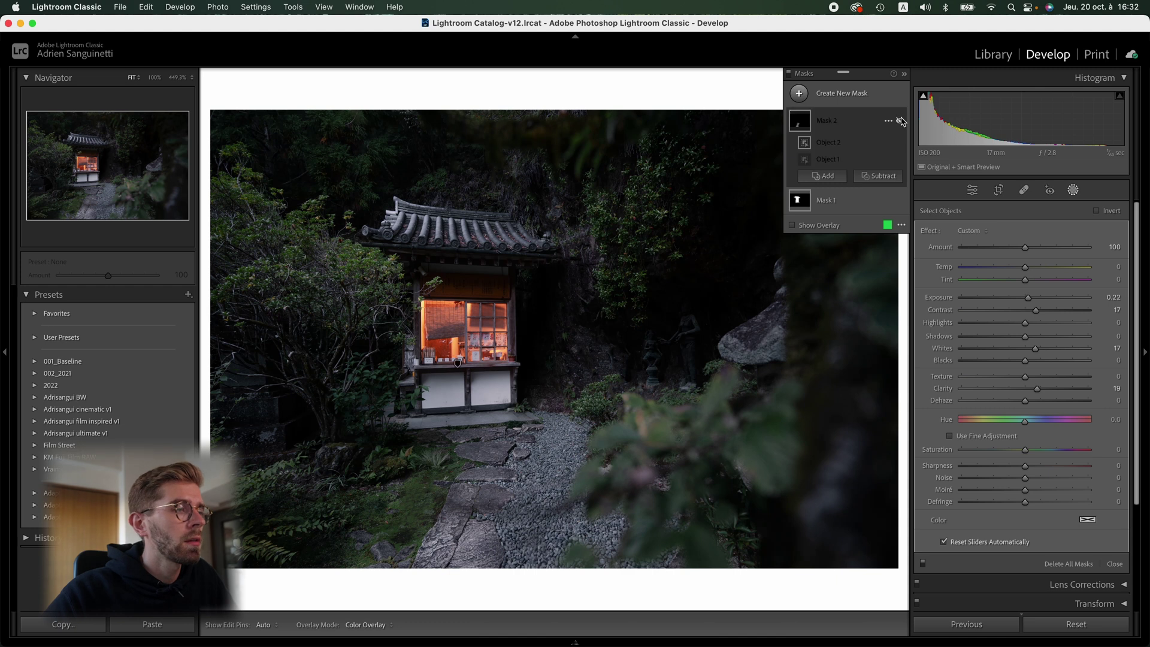
{"action": "left_click", "coordinate": [900, 121]}
{"action": "left_click", "coordinate": [900, 121]}
{"action": "left_click", "coordinate": [900, 120]}
{"action": "left_click", "coordinate": [901, 121]}
{"action": "left_click", "coordinate": [900, 121]}
{"action": "left_click", "coordinate": [901, 121]}
Step: Subtract the gravel between the stones from the path mask with a small brush, and leave masking
{"action": "key", "text": "z"}
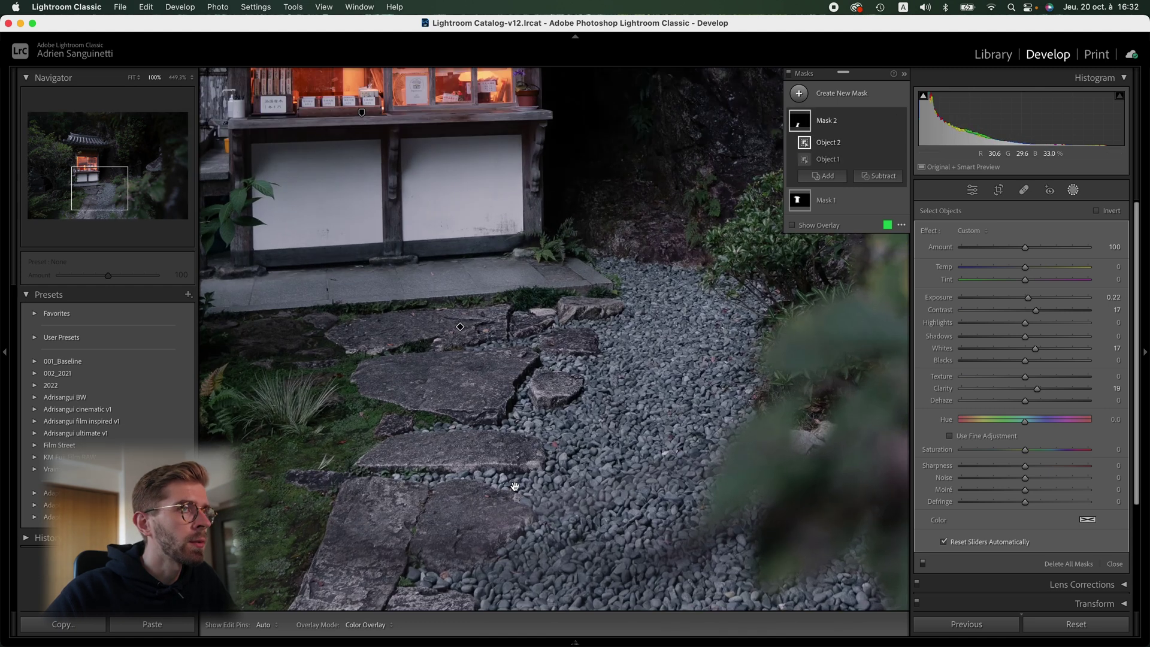
{"action": "left_click", "coordinate": [877, 176]}
{"action": "left_click", "coordinate": [886, 290]}
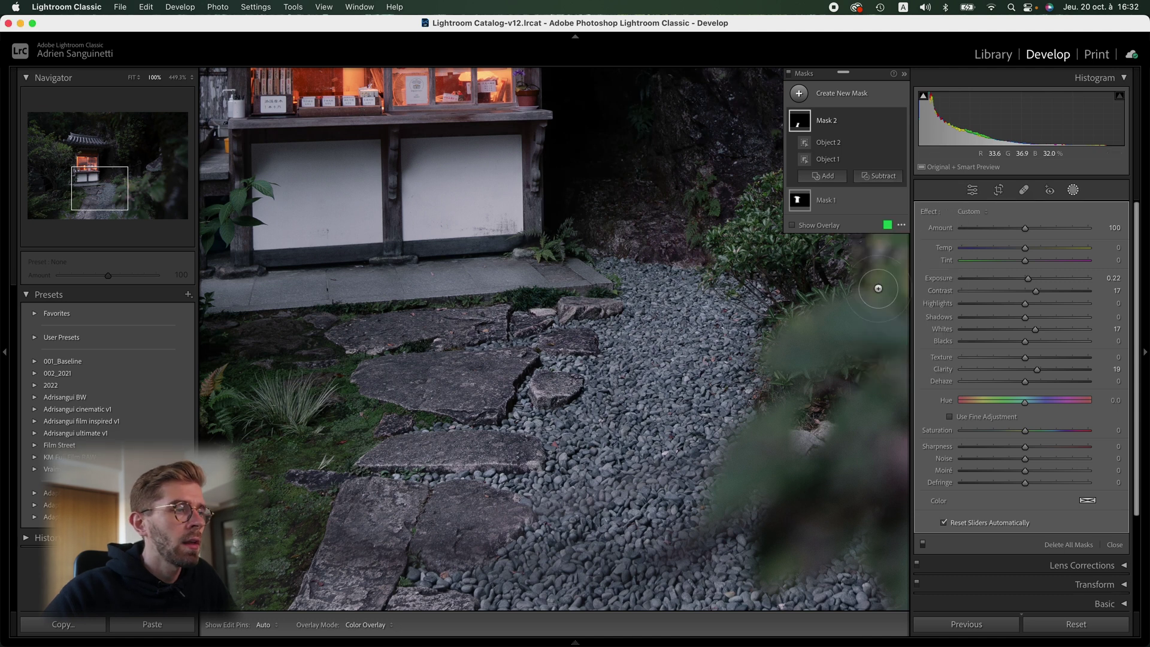
{"action": "key", "text": "bracketleft"}
{"action": "key", "text": "bracketleft"}
{"action": "key", "text": "bracketleft"}
{"action": "key", "text": "bracketleft"}
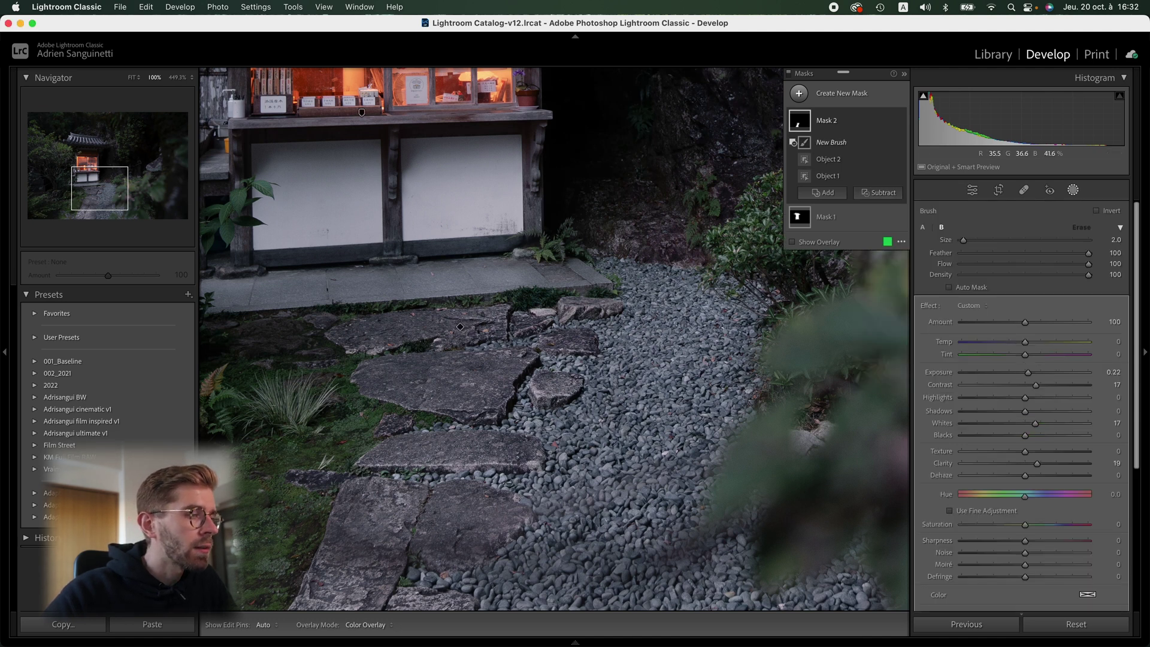
{"action": "left_click_drag", "start_coordinate": [513, 481], "coordinate": [413, 479]}
{"action": "key", "text": "h"}
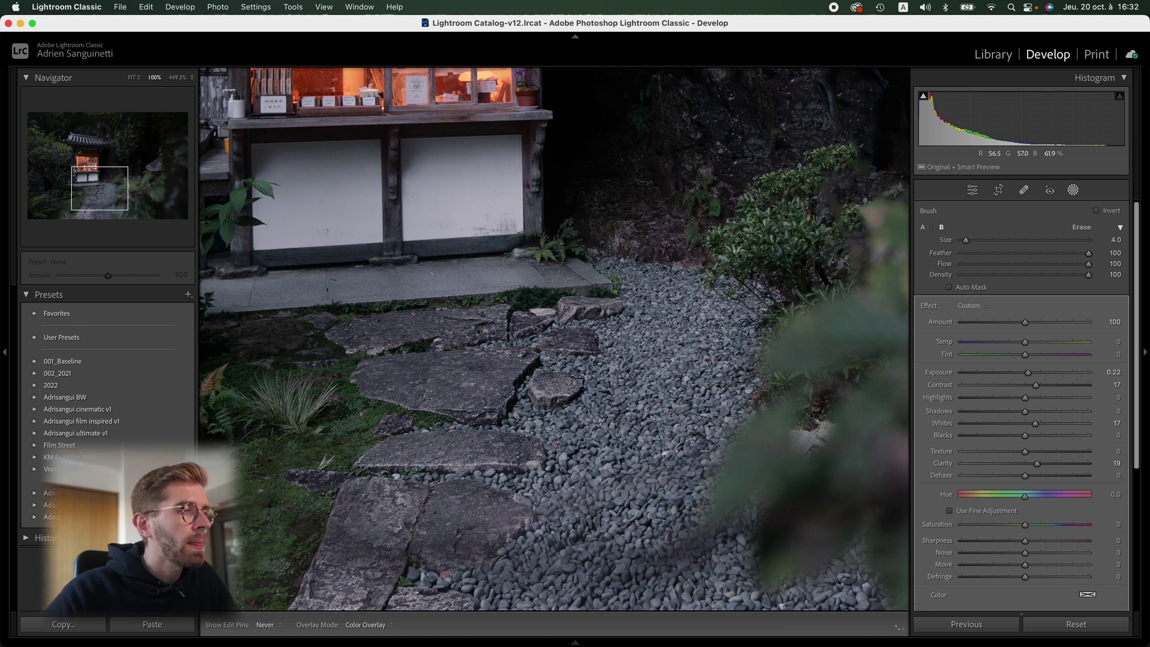
{"action": "key", "text": "h"}
{"action": "key", "text": "z"}
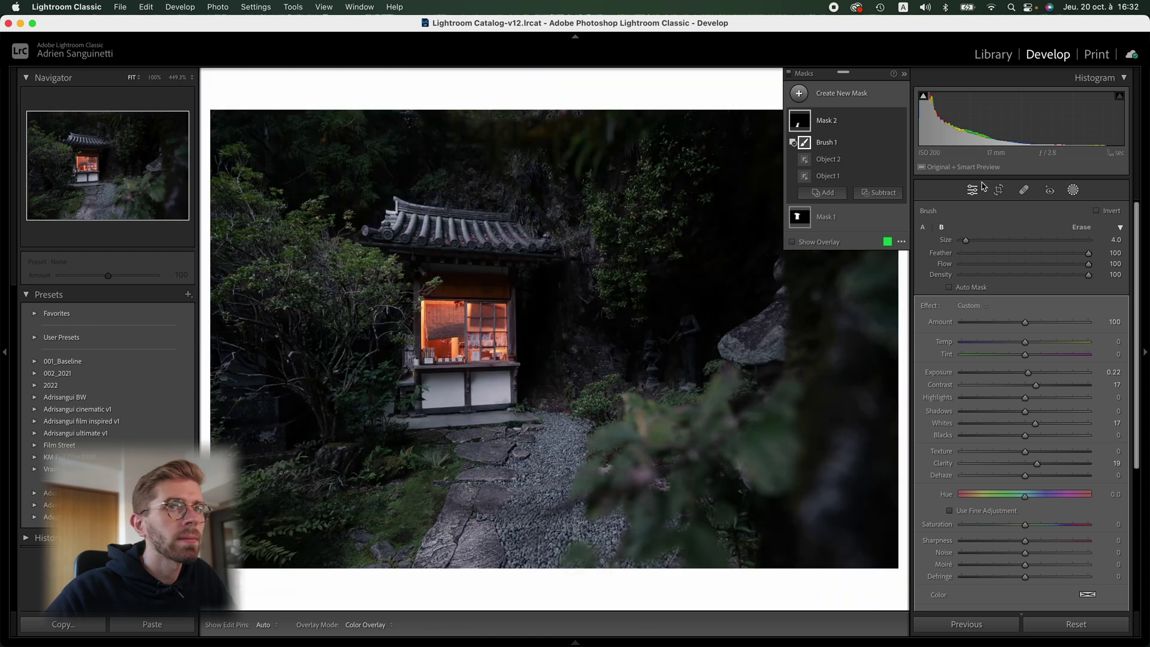
{"action": "left_click", "coordinate": [1073, 189]}
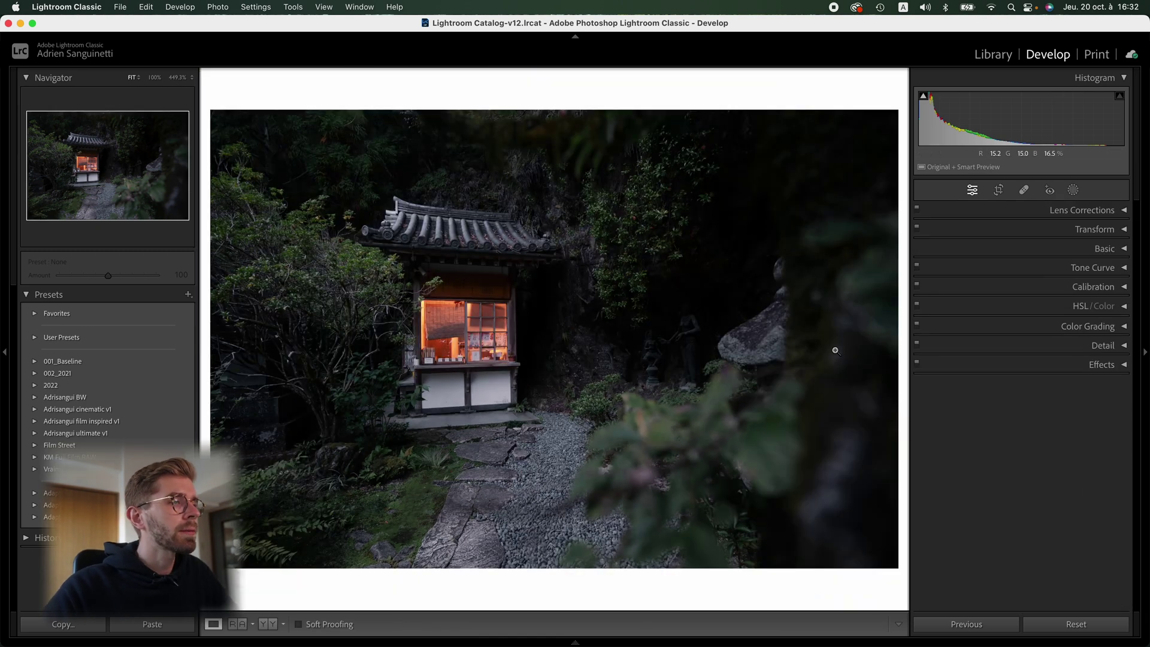
Step: Add a radial gradient mask with feather 100 centred on the shrine's lit window, wider than the building
{"action": "left_click", "coordinate": [1073, 190]}
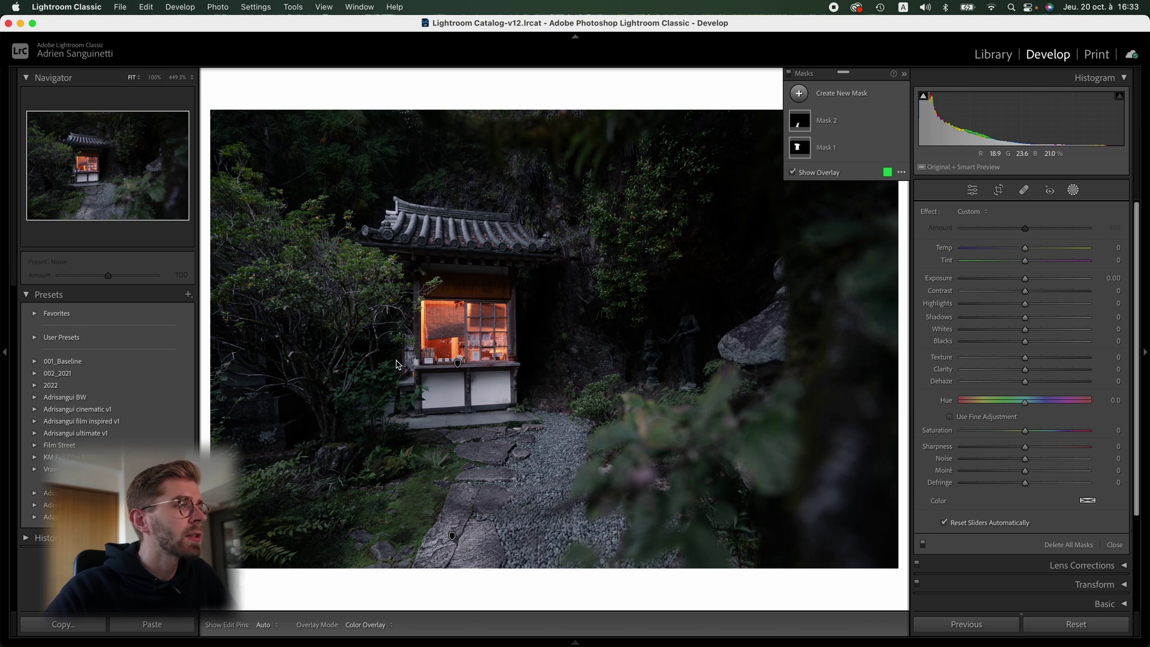
{"action": "left_click", "coordinate": [825, 94]}
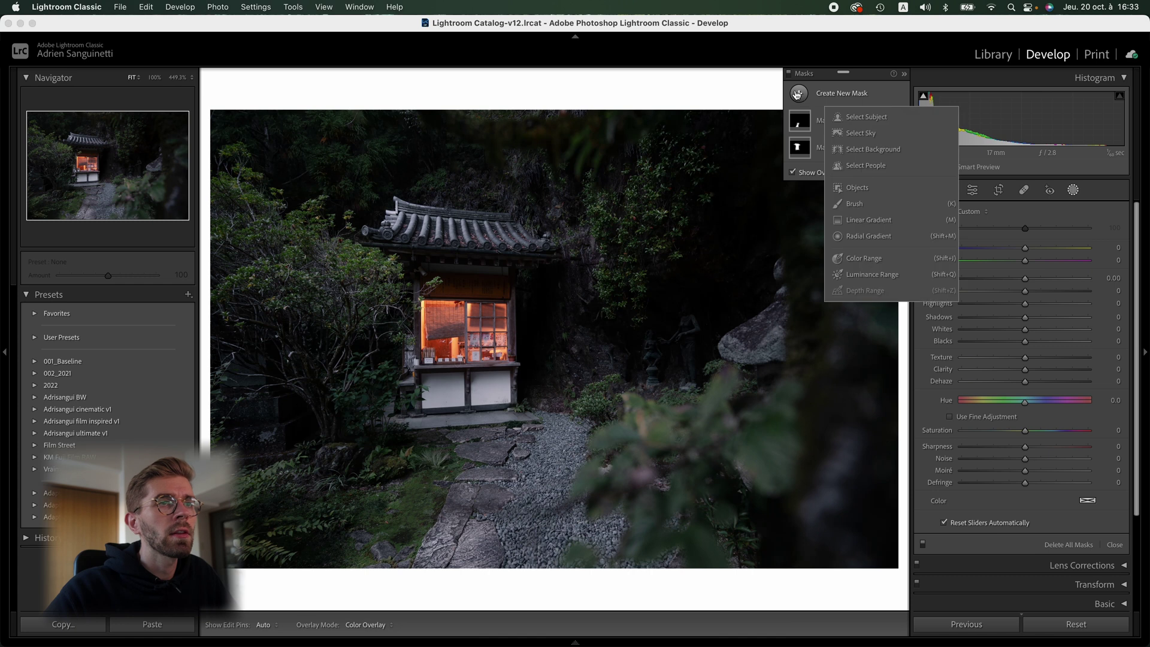
{"action": "left_click", "coordinate": [868, 239]}
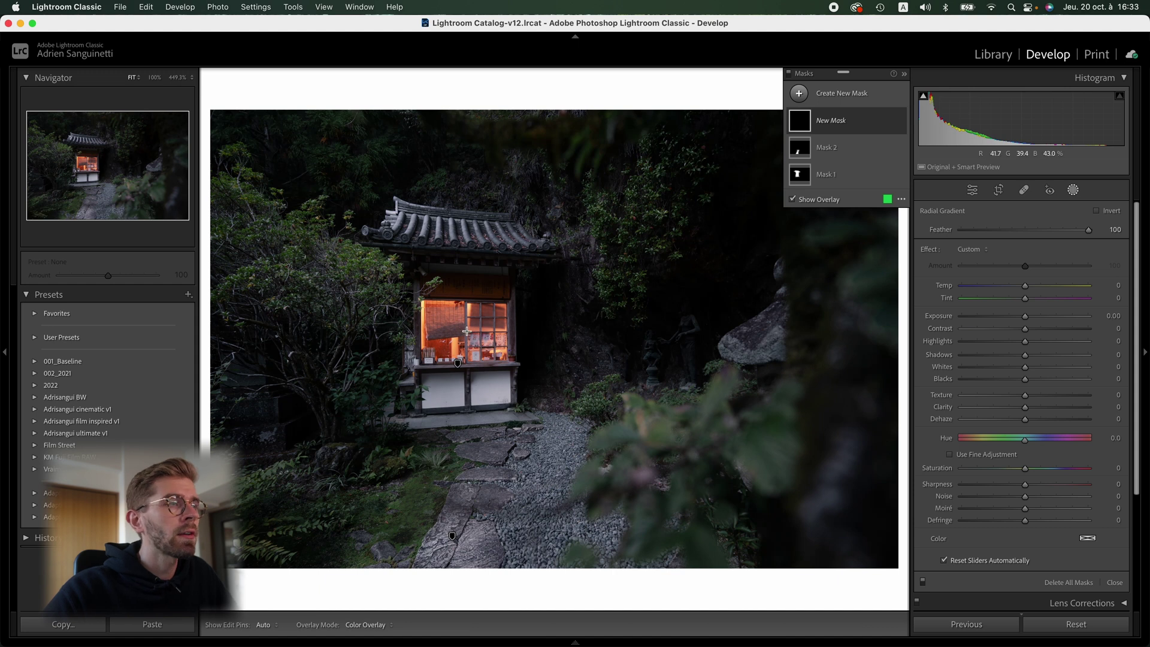
{"action": "left_click_drag", "start_coordinate": [466, 330], "coordinate": [579, 405]}
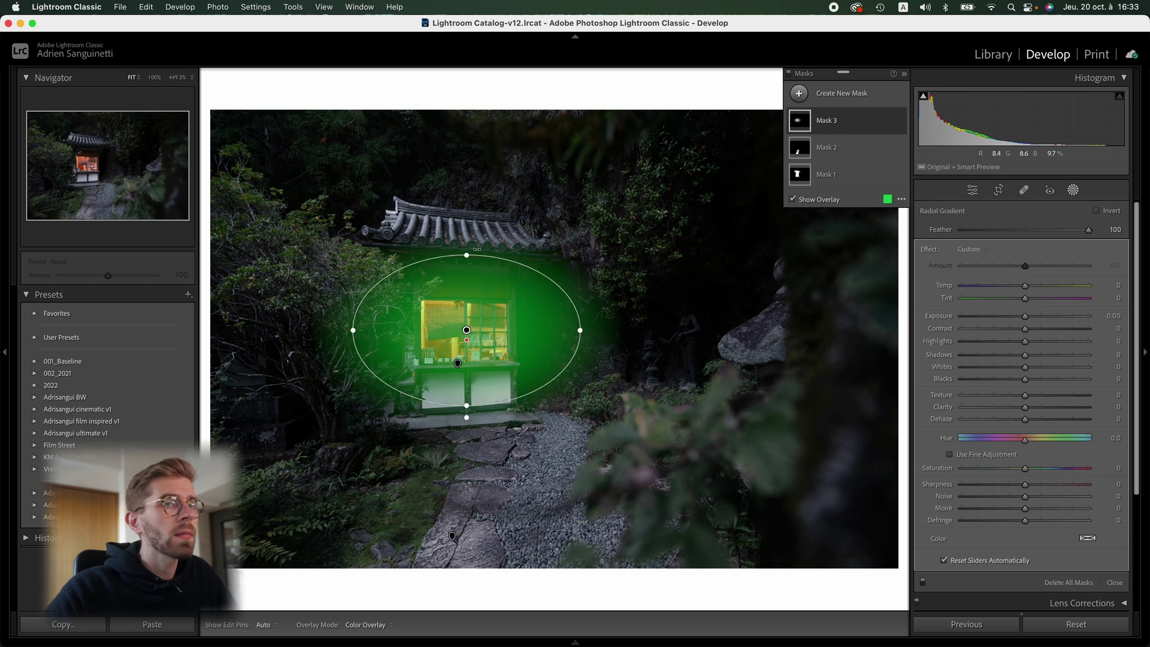
Step: Set the radial mask to temp 30, exposure 0.20, contrast -11, blacks 24, clarity -13, dehaze -10 and saturation 10
{"action": "left_click_drag", "start_coordinate": [1024, 286], "coordinate": [1027, 289]}
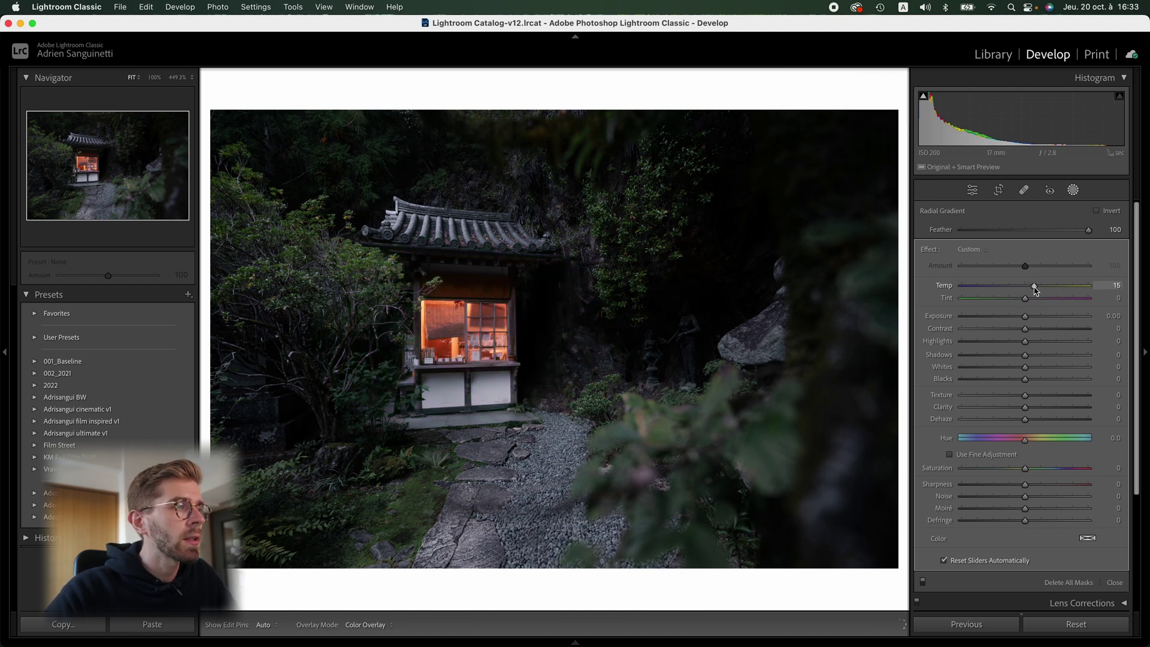
{"action": "left_click_drag", "start_coordinate": [1037, 290], "coordinate": [1039, 291]}
{"action": "left_click_drag", "start_coordinate": [1025, 317], "coordinate": [1016, 329]}
{"action": "left_click_drag", "start_coordinate": [1025, 379], "coordinate": [1016, 407]}
{"action": "left_click", "coordinate": [1106, 285]}
{"action": "type", "text": "30"}
{"action": "key", "text": "Return"}
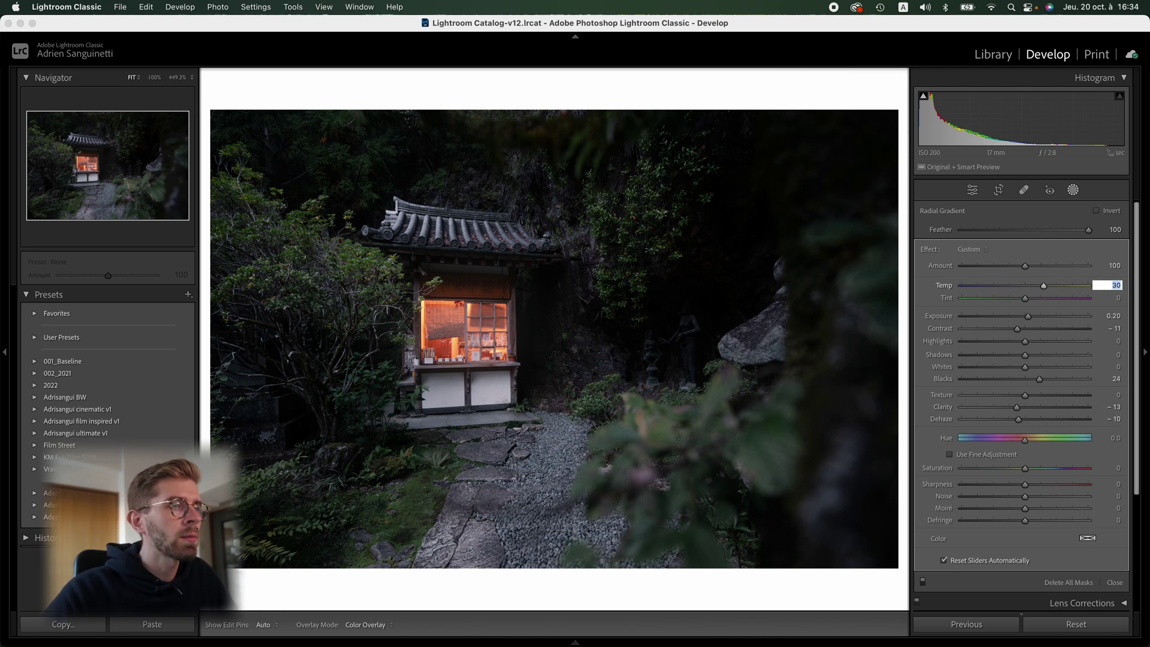
{"action": "left_click", "coordinate": [1107, 468]}
{"action": "type", "text": "10"}
{"action": "key", "text": "Return"}
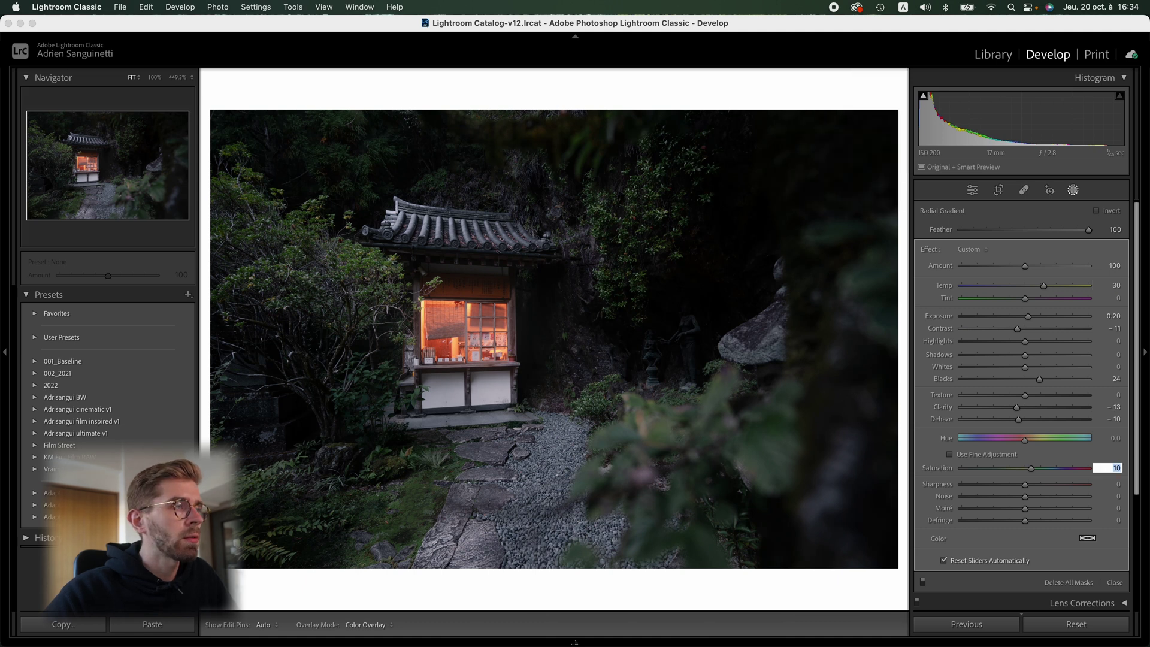
Step: Enlarge the radial gradient so it reaches up over the shrine's roof, and compare the photo with and without it
{"action": "left_click_drag", "start_coordinate": [469, 245], "coordinate": [469, 229]}
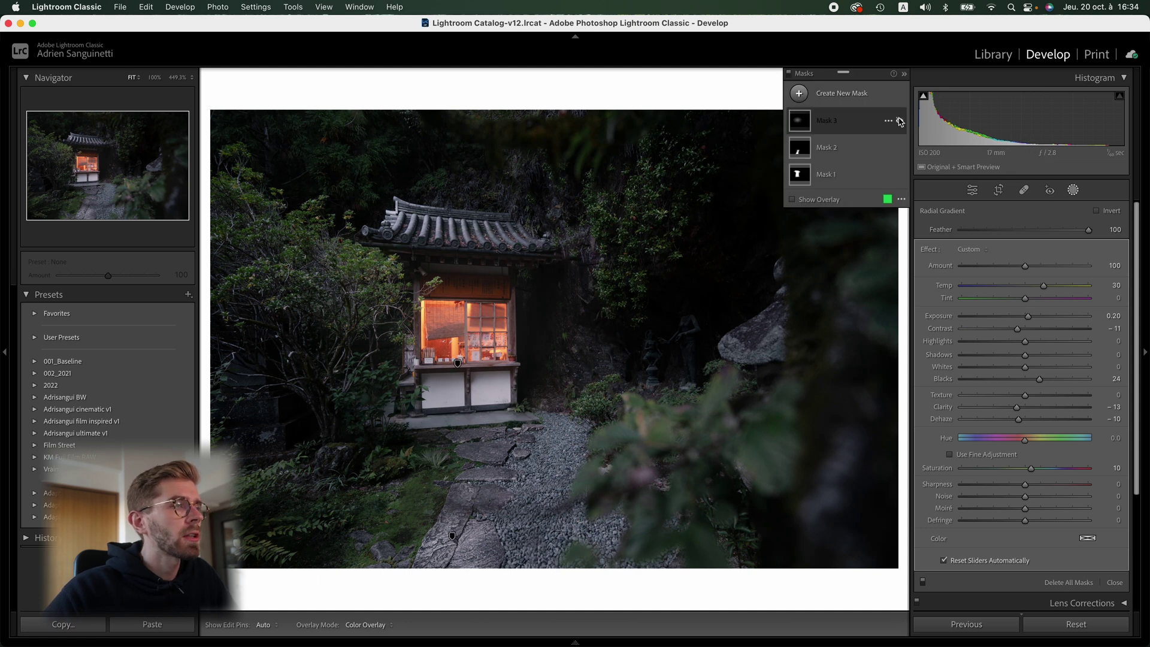
{"action": "left_click", "coordinate": [899, 121]}
{"action": "left_click", "coordinate": [899, 121]}
{"action": "left_click", "coordinate": [900, 122]}
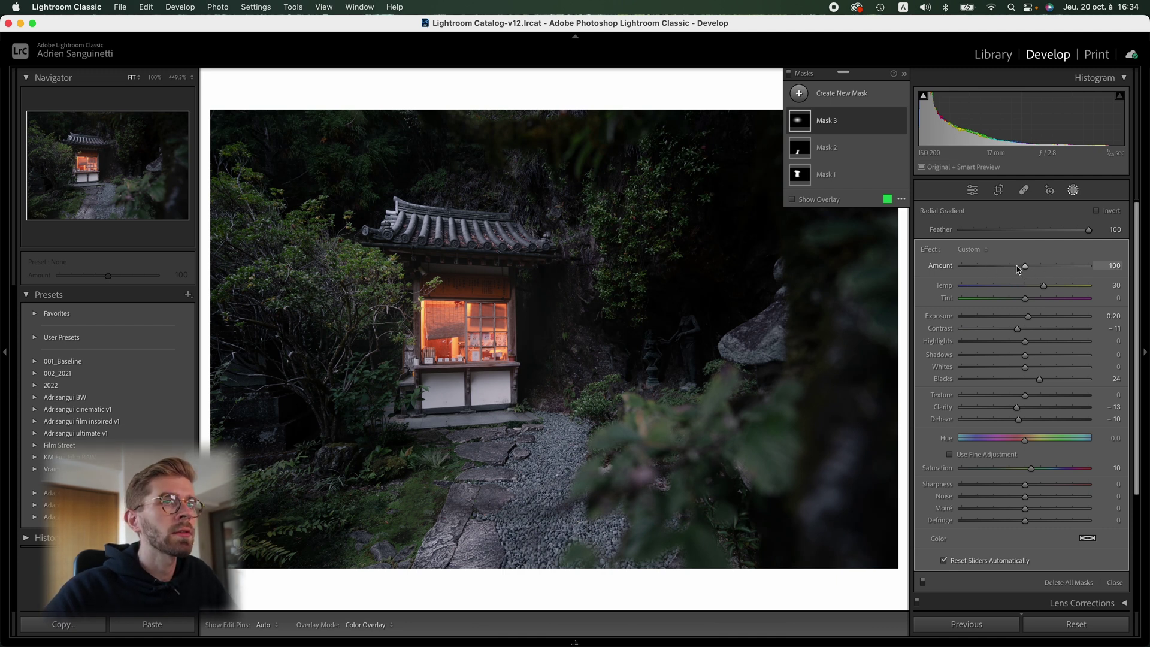
Step: Compare the radial mask's effect once more and lower its overall amount to 70
{"action": "left_click", "coordinate": [899, 121]}
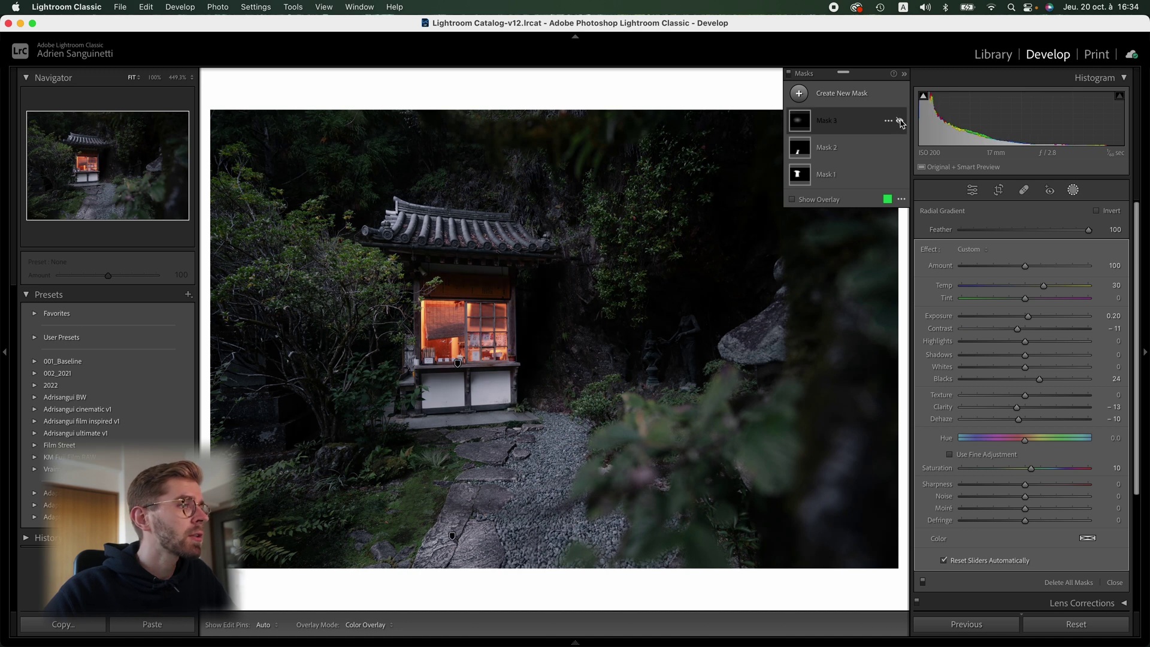
{"action": "left_click", "coordinate": [900, 122]}
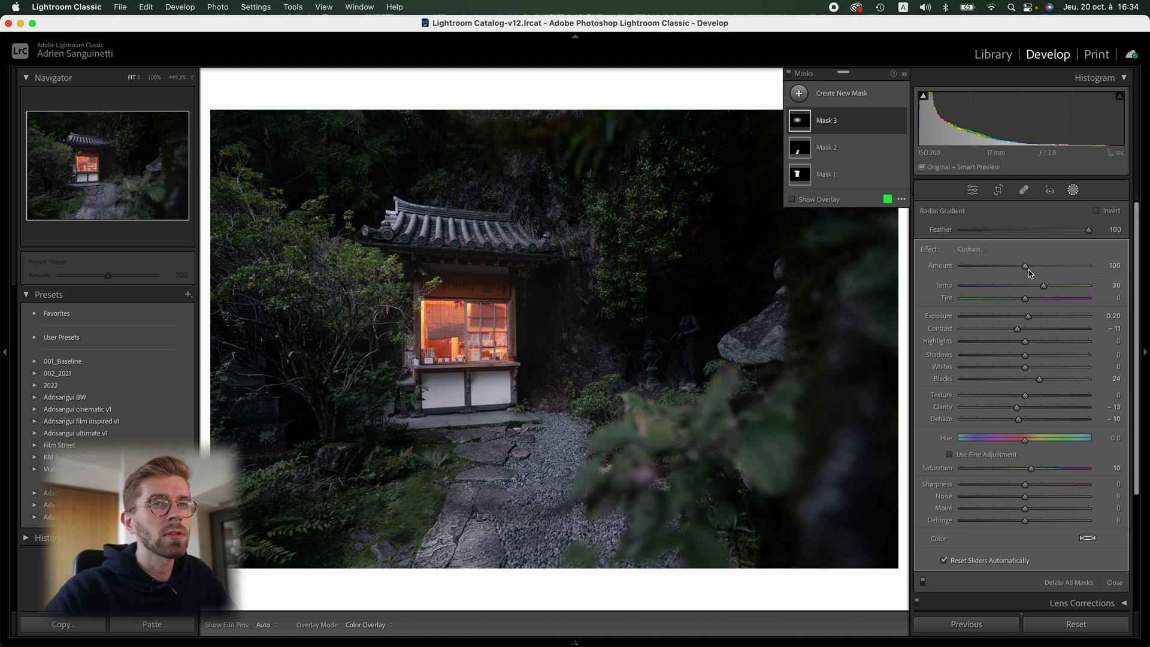
{"action": "left_click_drag", "start_coordinate": [1025, 265], "coordinate": [1005, 282]}
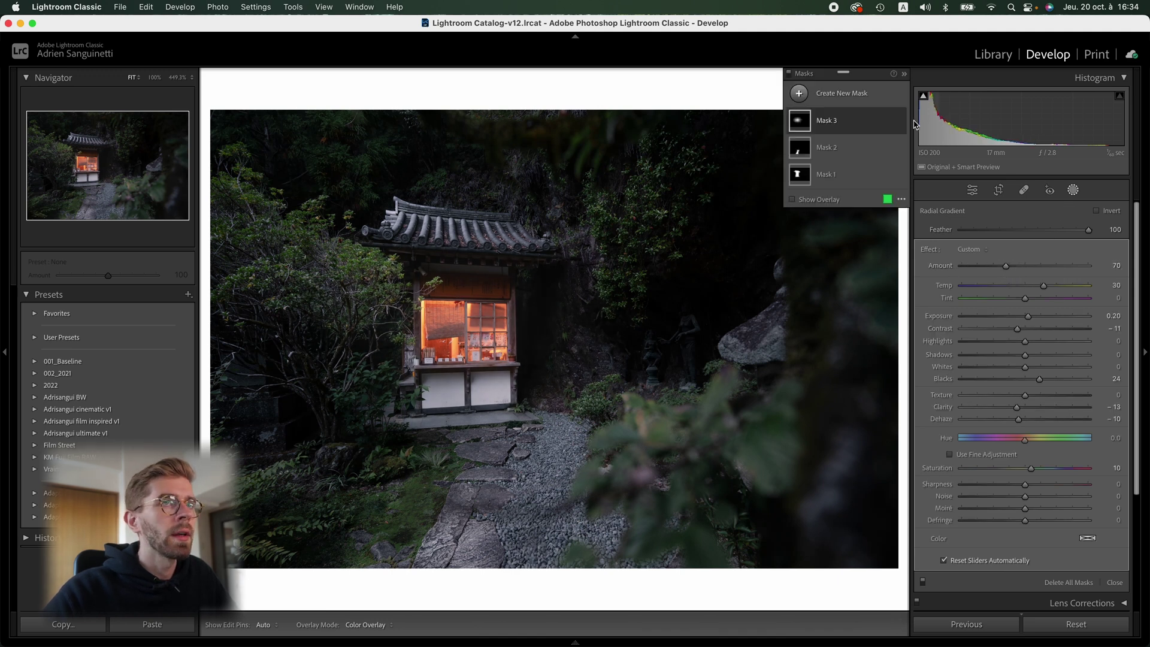
{"action": "mouse_move", "coordinate": [843, 112]}
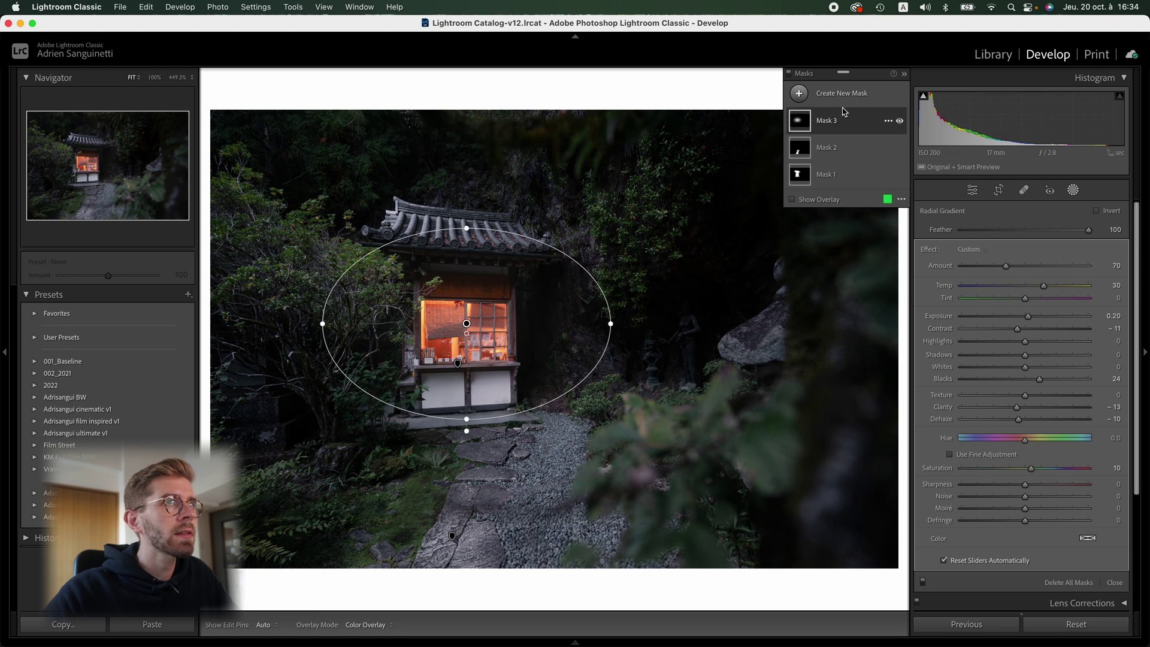
Step: Leave masking and apply the 01 Shikoku preset from the Adrisangui ultimate v1 group to the shrine photo
{"action": "key", "text": "shift+m"}
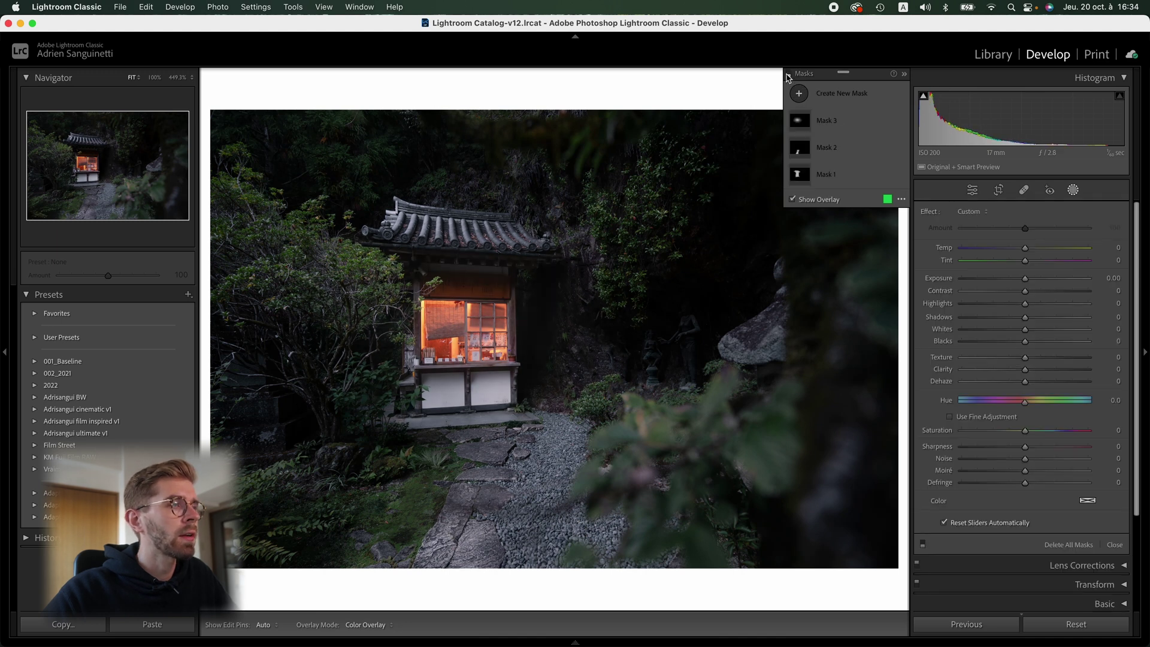
{"action": "left_click", "coordinate": [972, 190]}
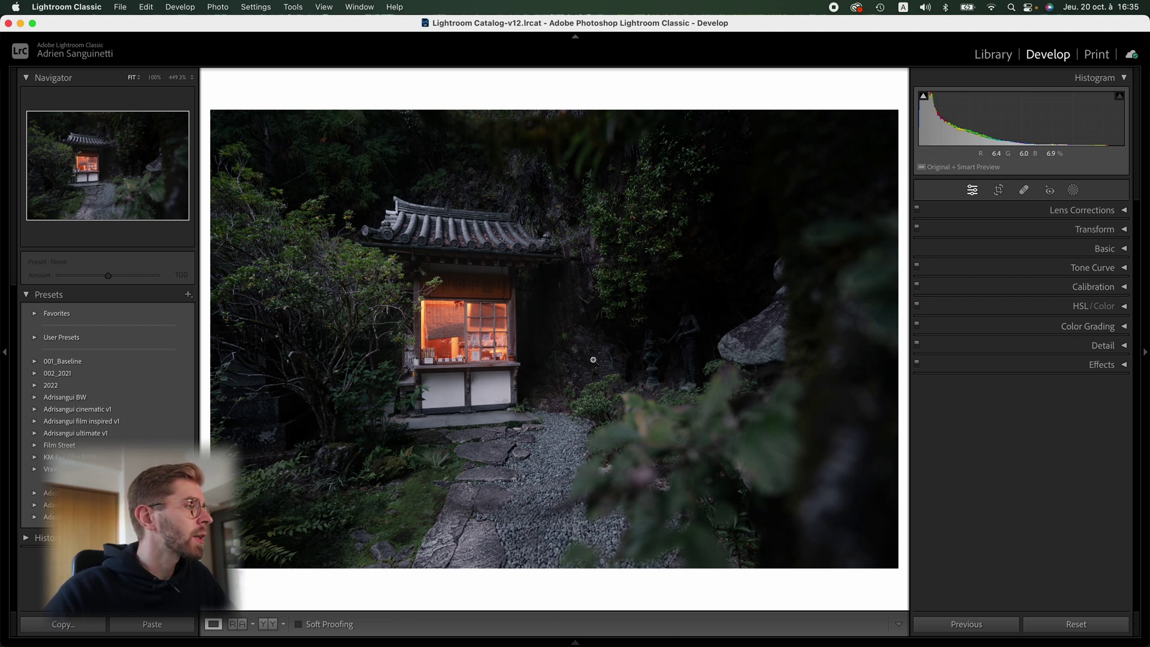
{"action": "left_click", "coordinate": [34, 434]}
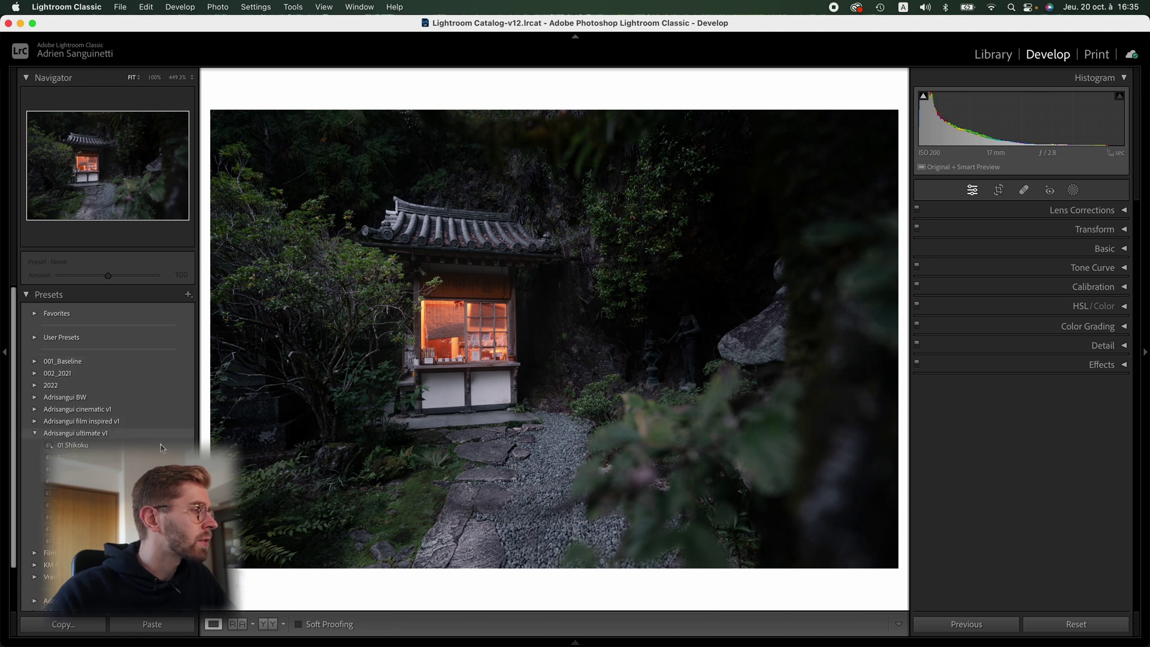
{"action": "left_click", "coordinate": [99, 448]}
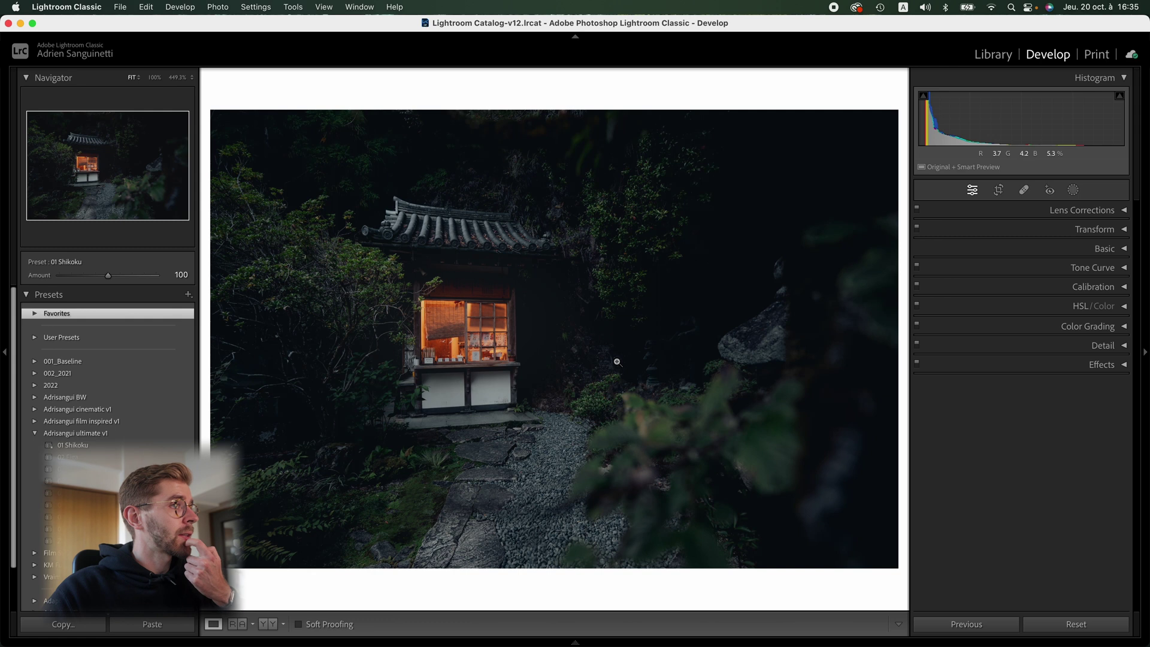
Step: Set the shrine photo's basic exposure to +0.65 and raise its blacks to -26
{"action": "left_click", "coordinate": [1102, 248]}
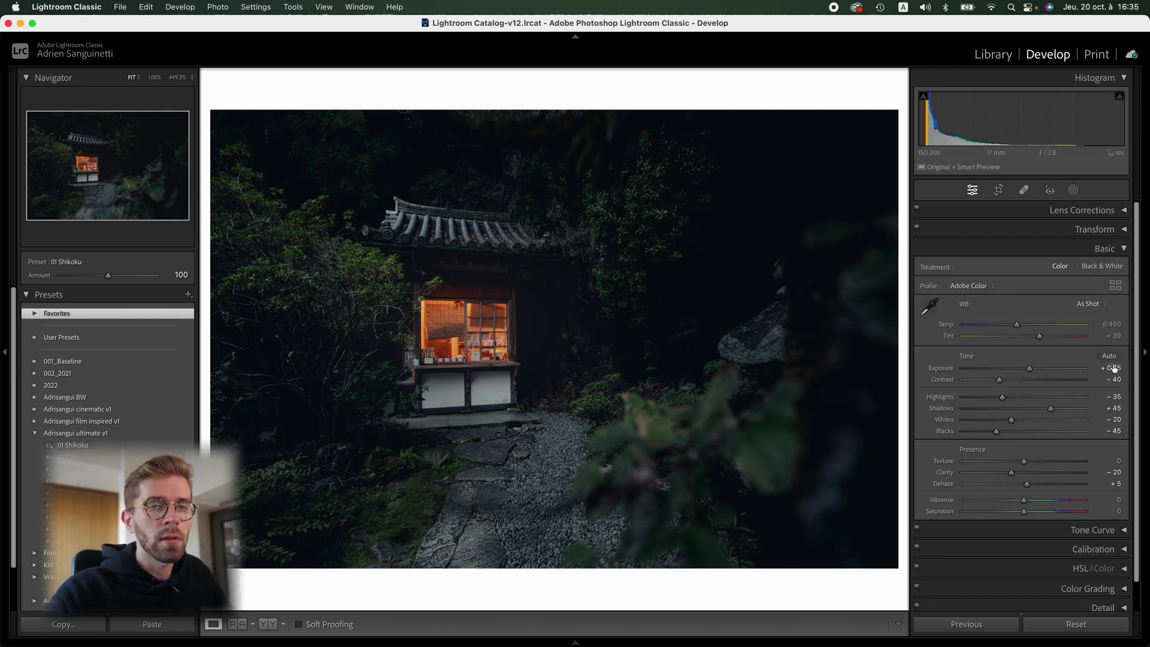
{"action": "left_click", "coordinate": [1109, 368]}
{"action": "type", "text": "0.65"}
{"action": "key", "text": "Return"}
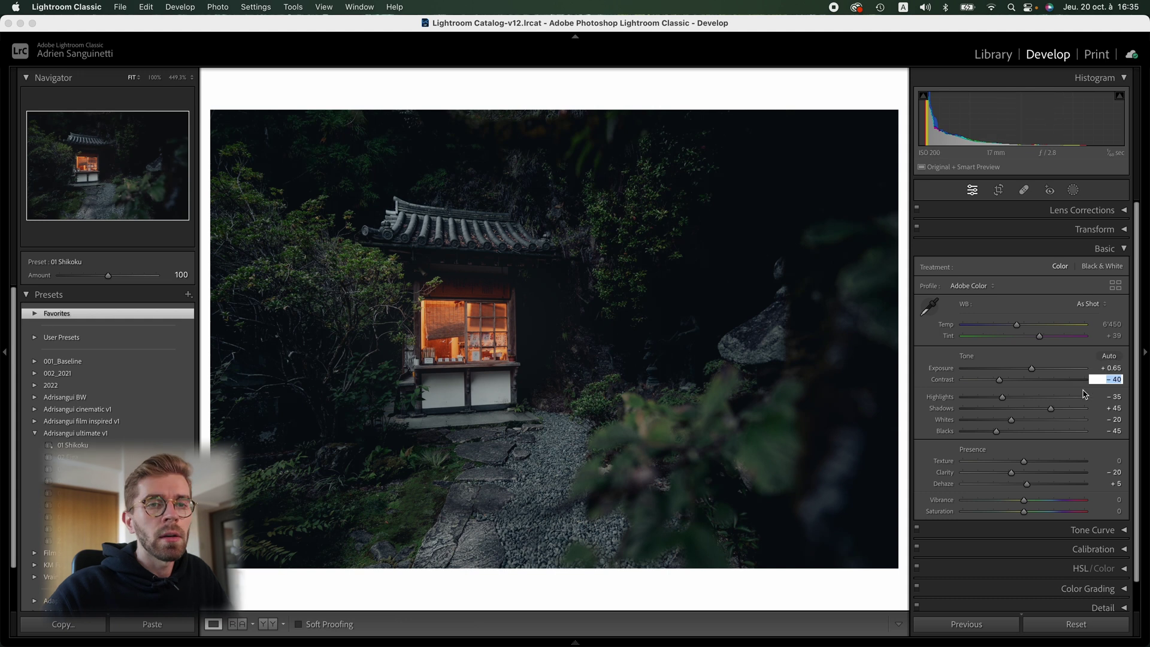
{"action": "left_click_drag", "start_coordinate": [995, 430], "coordinate": [1010, 435]}
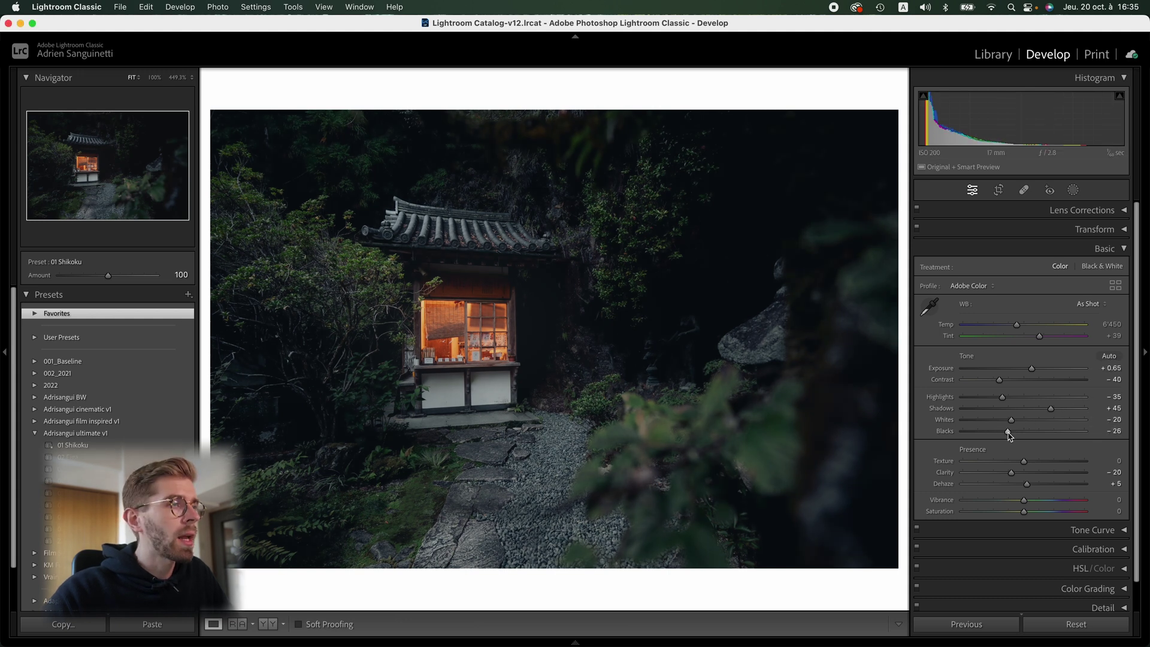
Step: Remove the lifted shadow point from the tone curve so its black point sits at input 0, output 0
{"action": "key", "text": "super+2"}
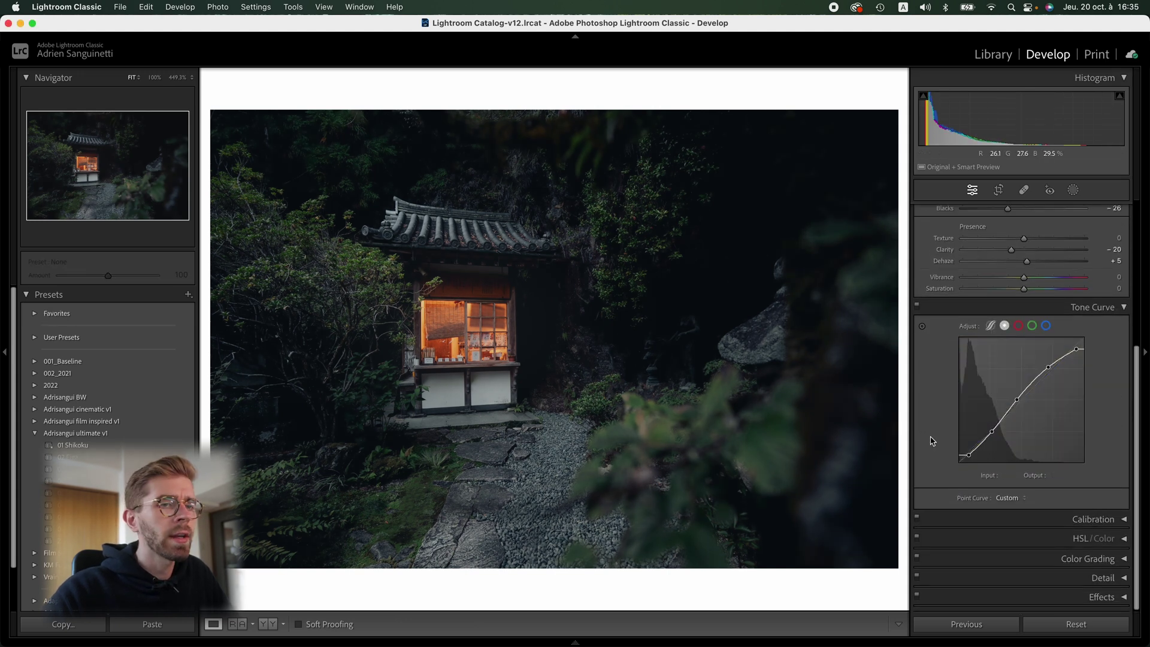
{"action": "left_click_drag", "start_coordinate": [968, 456], "coordinate": [943, 476]}
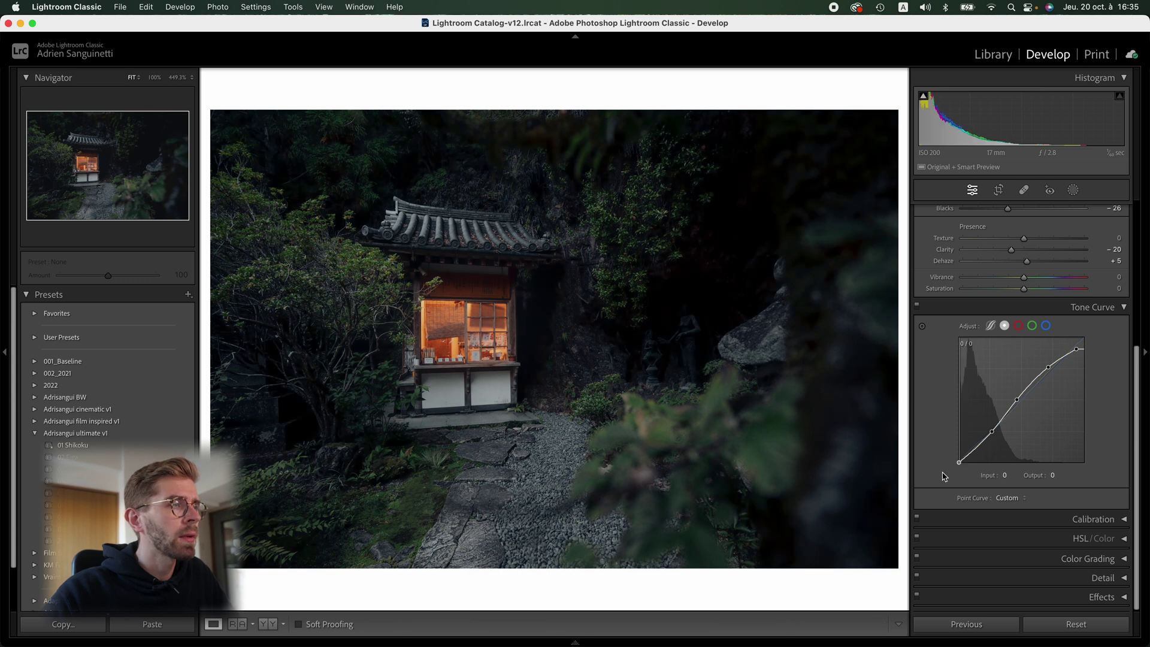
{"action": "left_click", "coordinate": [1096, 307]}
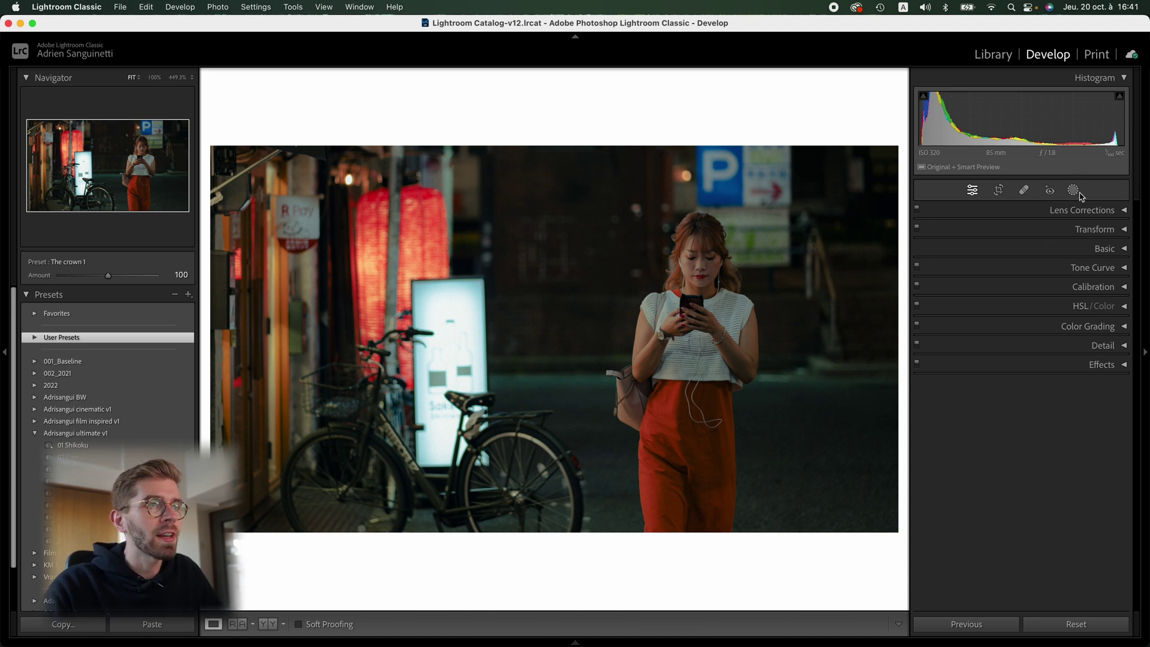
Step: Create a single people mask for Person 1 in the night street photo covering face skin and body skin
{"action": "left_click", "coordinate": [1073, 190]}
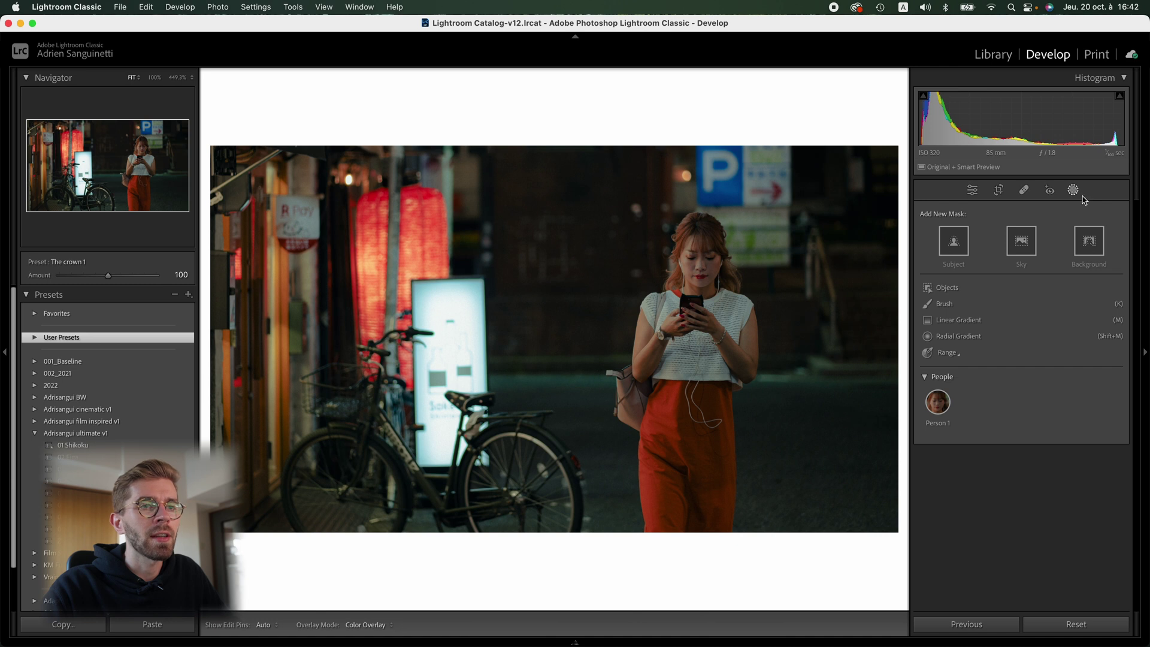
{"action": "mouse_move", "coordinate": [941, 397]}
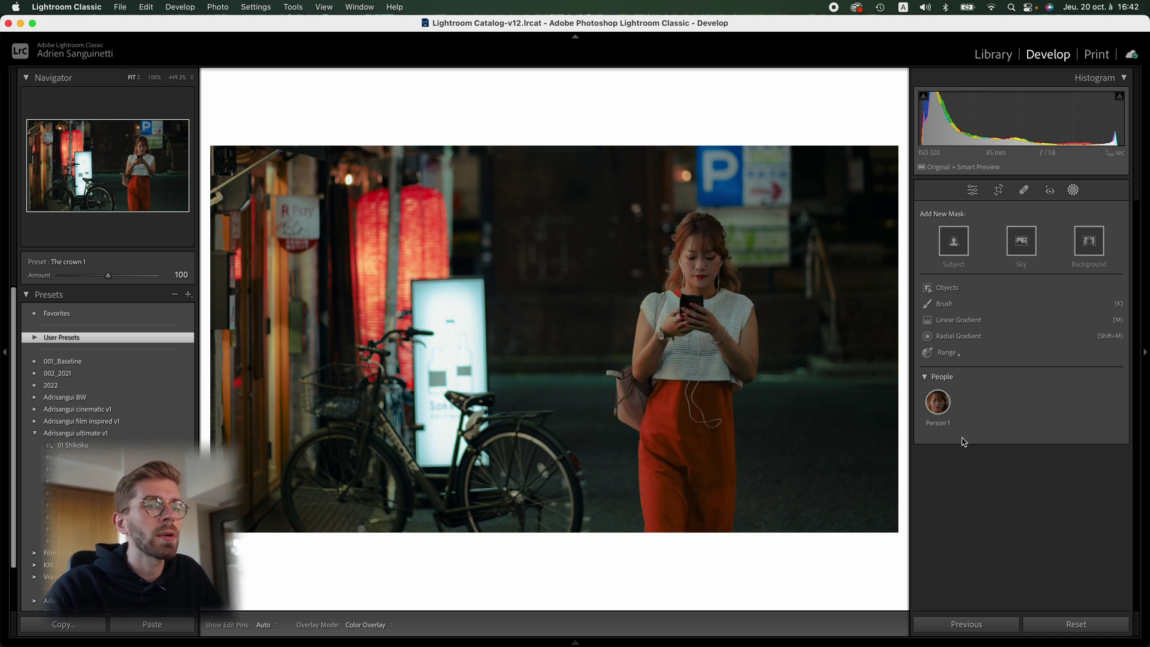
{"action": "left_click", "coordinate": [942, 404]}
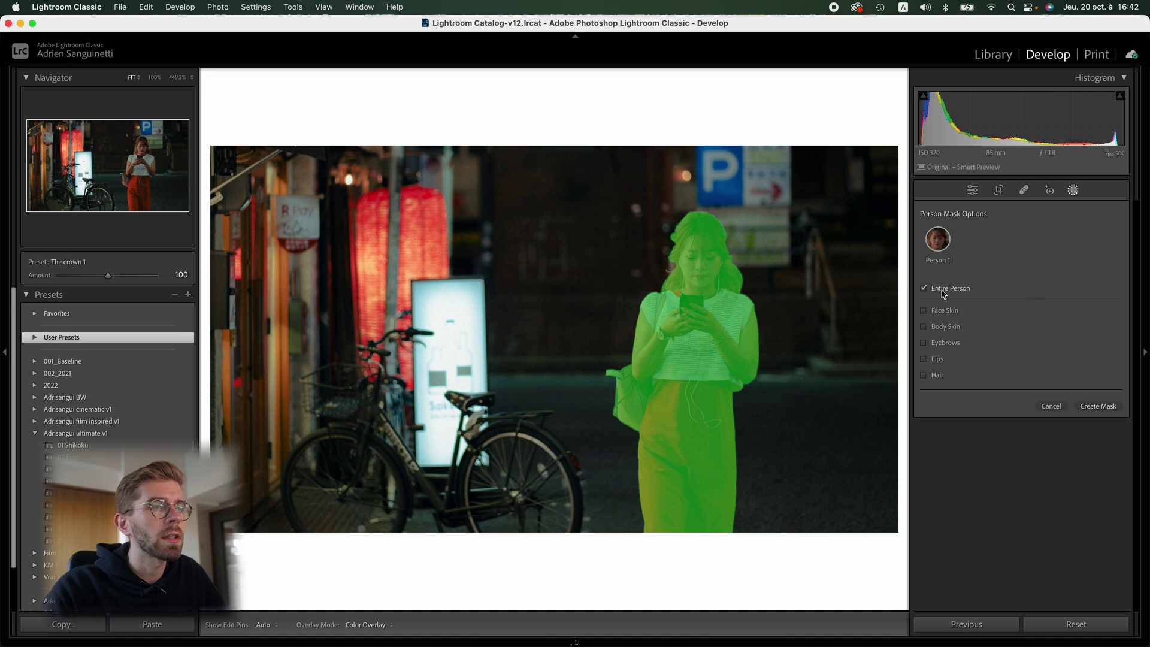
{"action": "left_click", "coordinate": [965, 312]}
{"action": "left_click", "coordinate": [954, 334]}
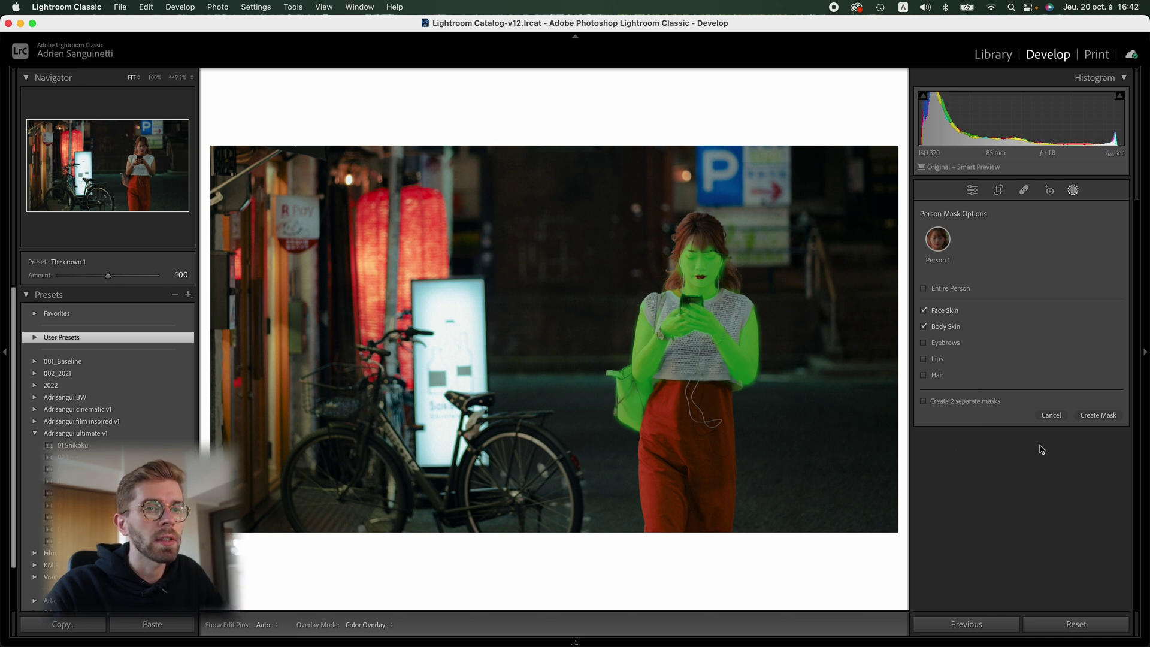
{"action": "left_click", "coordinate": [1107, 421]}
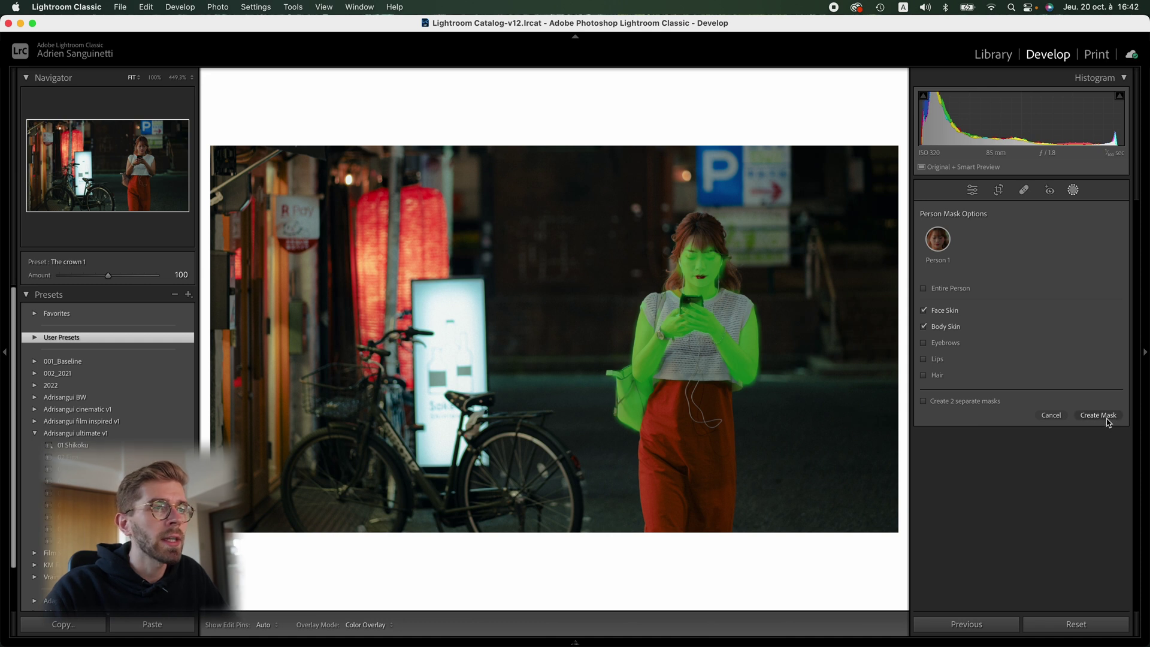
Step: Try an exposure of 0.33 on the woman's skin mask
{"action": "left_click", "coordinate": [1112, 296]}
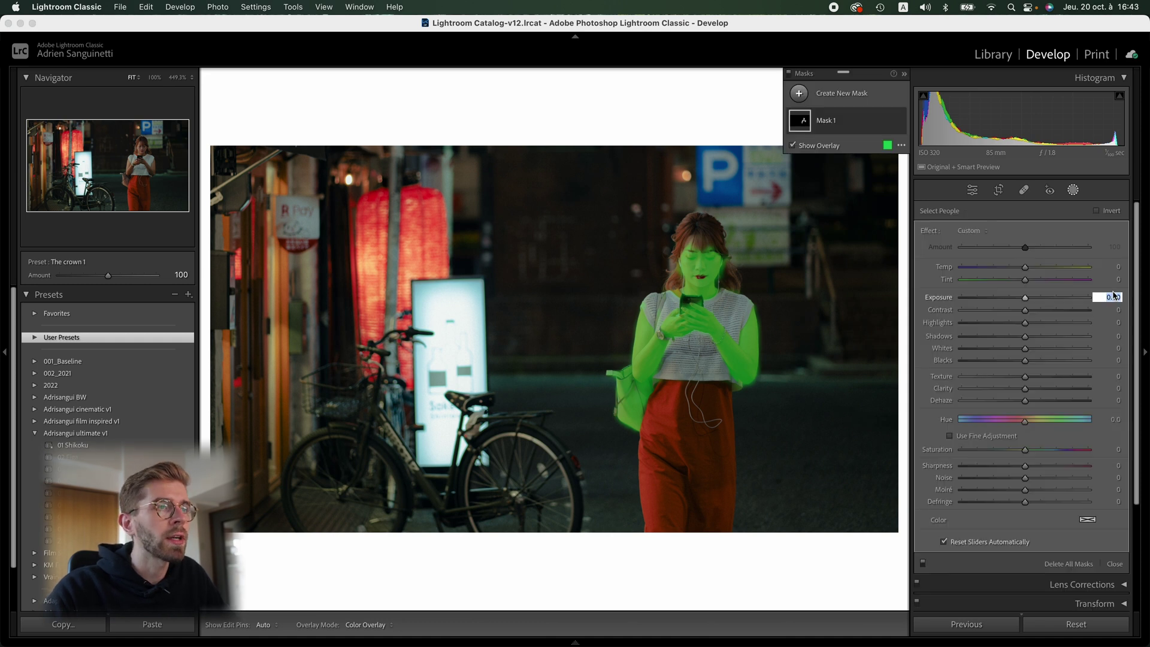
{"action": "type", "text": "0.33"}
{"action": "key", "text": "shift+Tab"}
{"action": "type", "text": "68"}
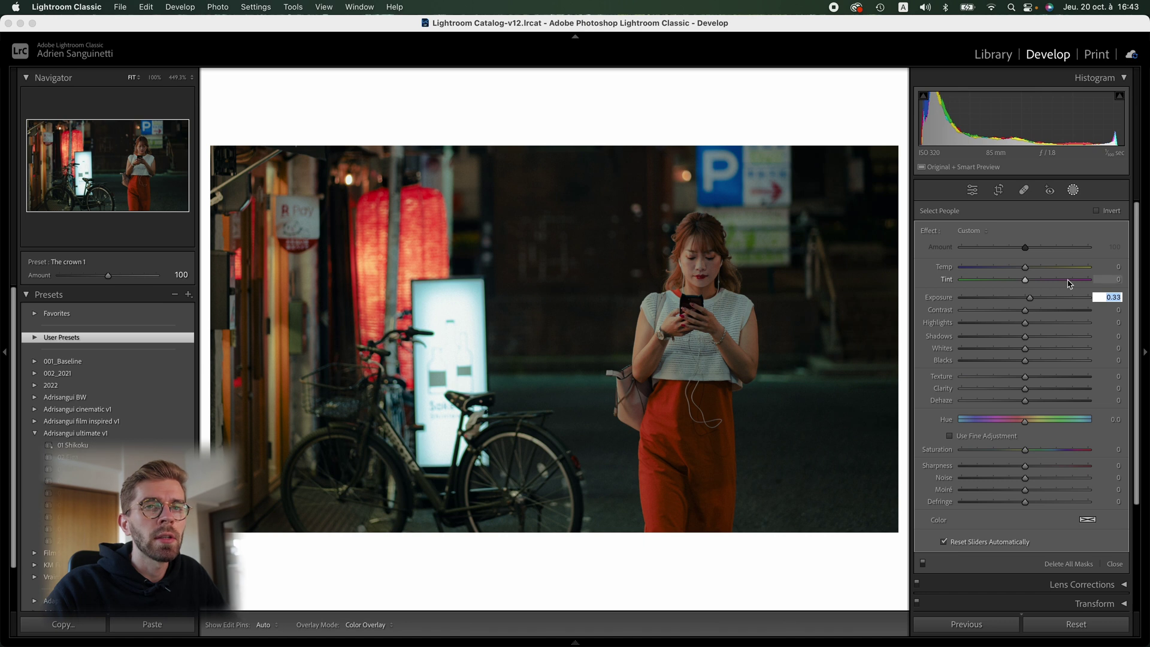
{"action": "key", "text": "Return"}
{"action": "left_click", "coordinate": [1106, 297]}
{"action": "key", "text": "shift+Tab"}
{"action": "type", "text": "0"}
{"action": "key", "text": "Return"}
Step: Set the skin mask's exposure to 0.20 and compare the photo with and without the mask
{"action": "left_click", "coordinate": [1115, 301]}
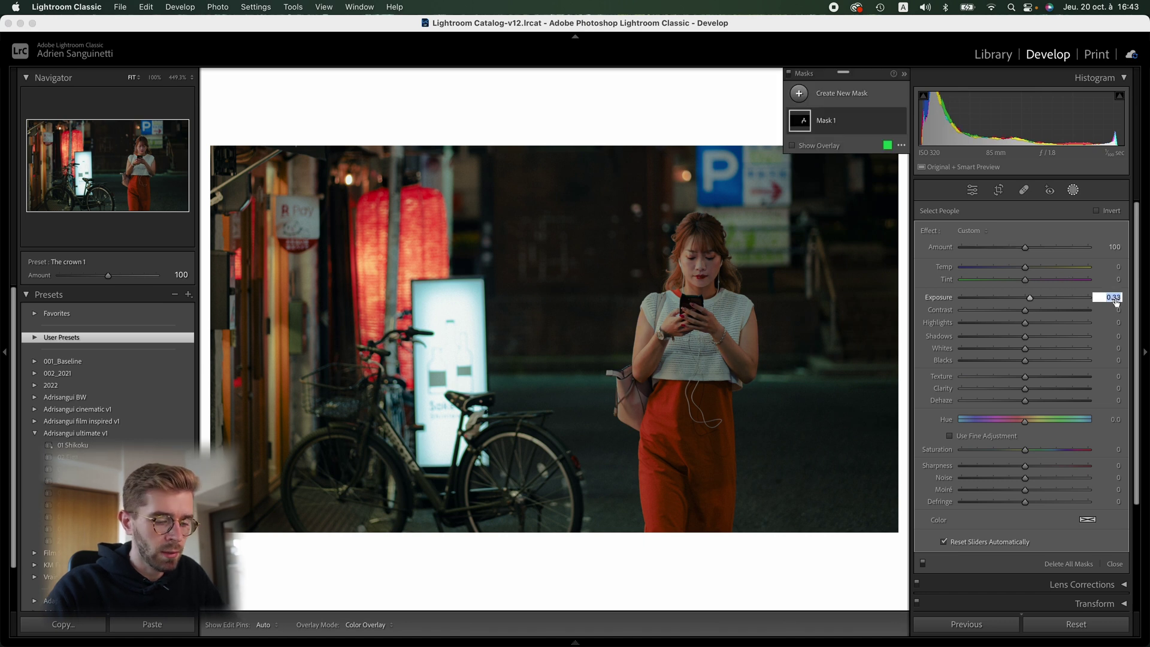
{"action": "type", "text": "0.2"}
{"action": "key", "text": "Return"}
{"action": "left_click", "coordinate": [899, 122]}
{"action": "left_click", "coordinate": [899, 121]}
{"action": "left_click", "coordinate": [899, 122]}
{"action": "left_click", "coordinate": [900, 122]}
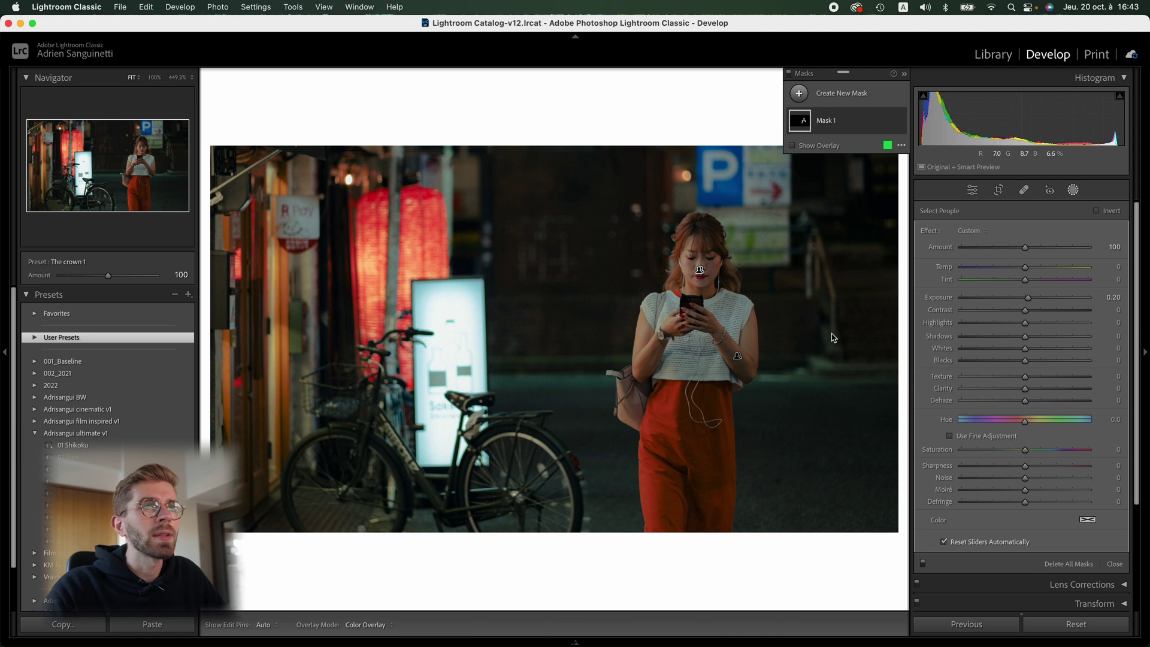
Step: Create a second people mask for Person 1 that covers only the lips
{"action": "left_click", "coordinate": [880, 95]}
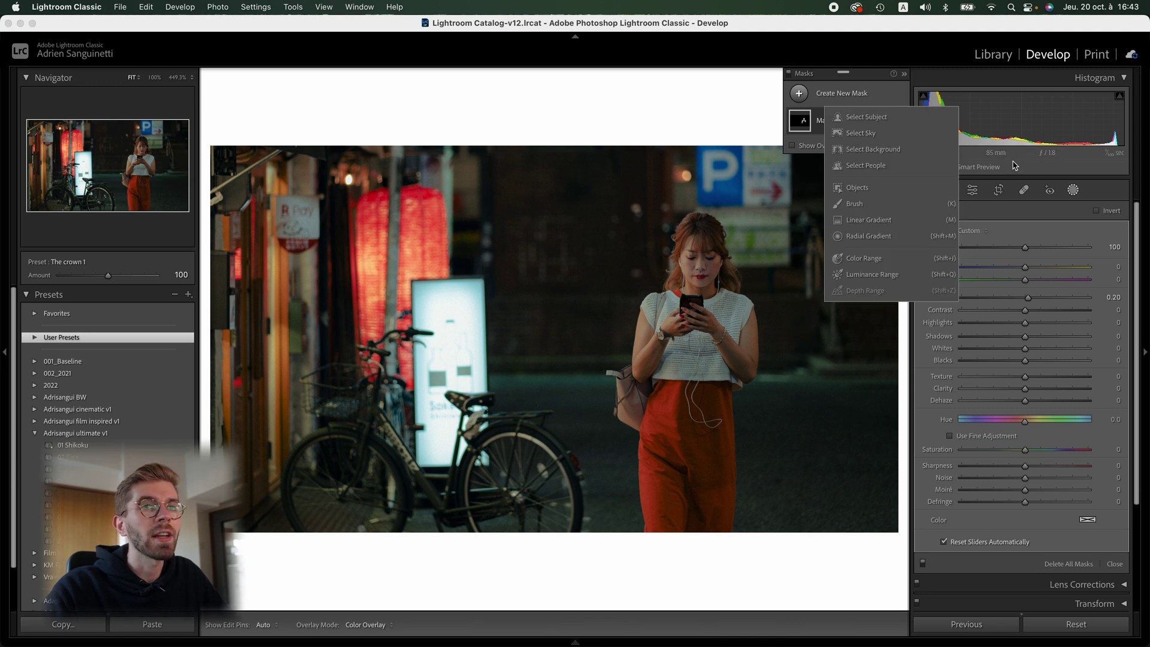
{"action": "left_click", "coordinate": [1072, 193]}
{"action": "left_click", "coordinate": [1073, 193]}
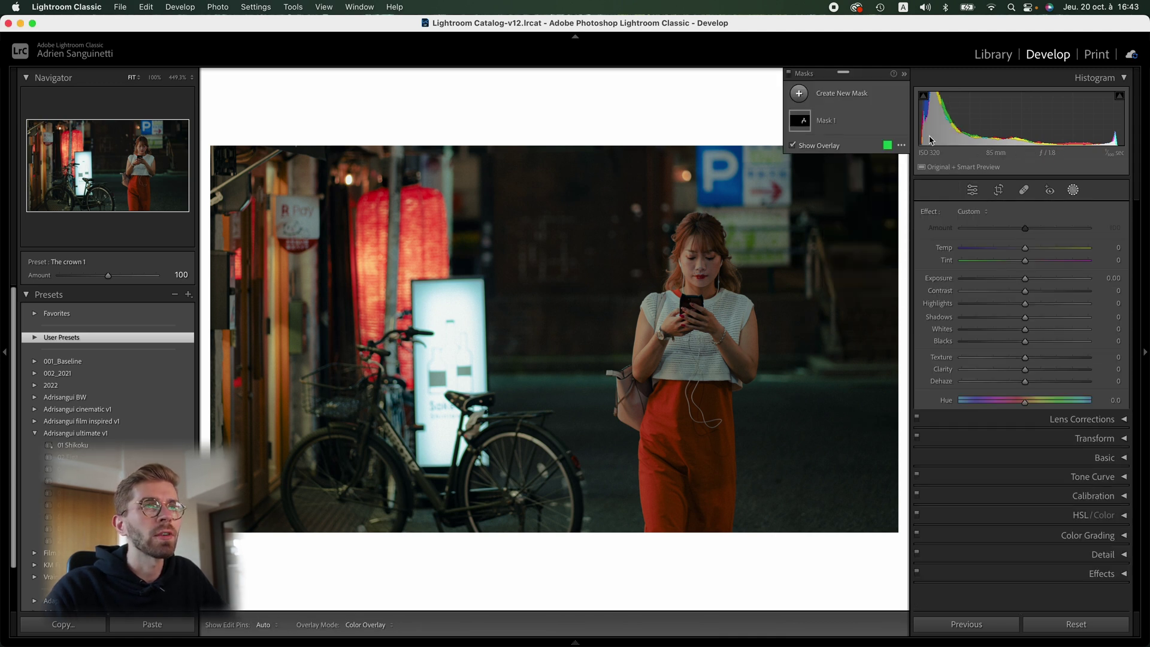
{"action": "left_click", "coordinate": [849, 97]}
{"action": "left_click", "coordinate": [877, 163]}
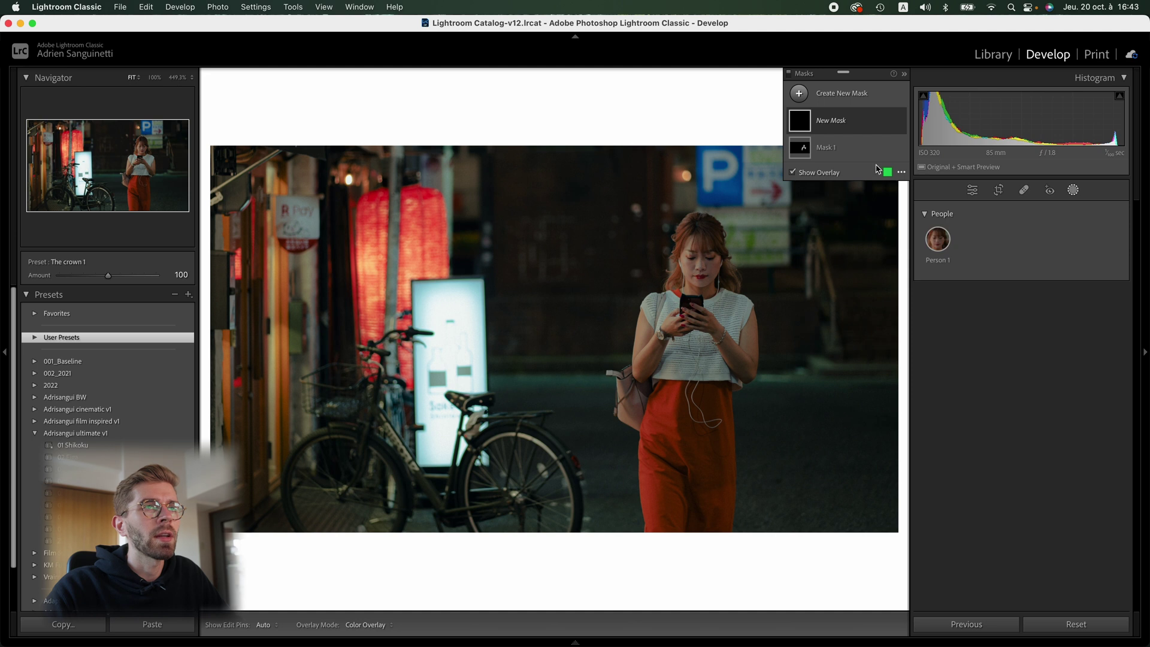
{"action": "left_click", "coordinate": [938, 241]}
{"action": "left_click", "coordinate": [935, 359]}
{"action": "left_click", "coordinate": [1094, 407]}
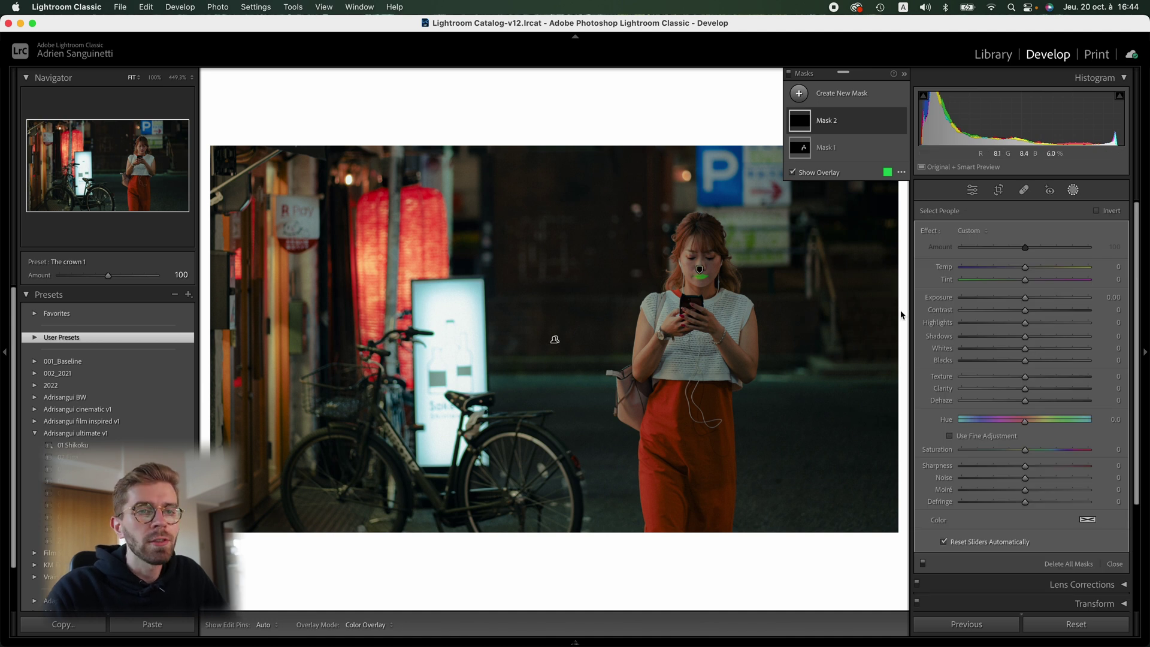
Step: Shift the lip mask's hue to 118.3 and inspect the recolored lips at 100%
{"action": "left_click_drag", "start_coordinate": [1025, 424], "coordinate": [1065, 432]}
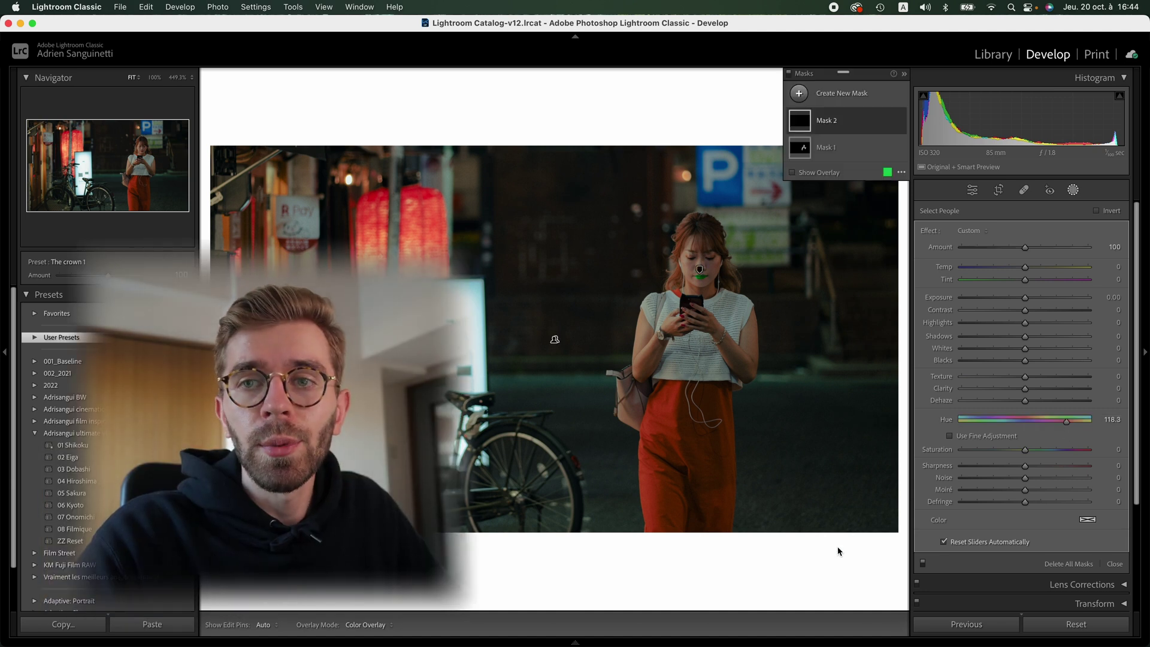
{"action": "left_click", "coordinate": [1072, 190]}
{"action": "left_click", "coordinate": [717, 276]}
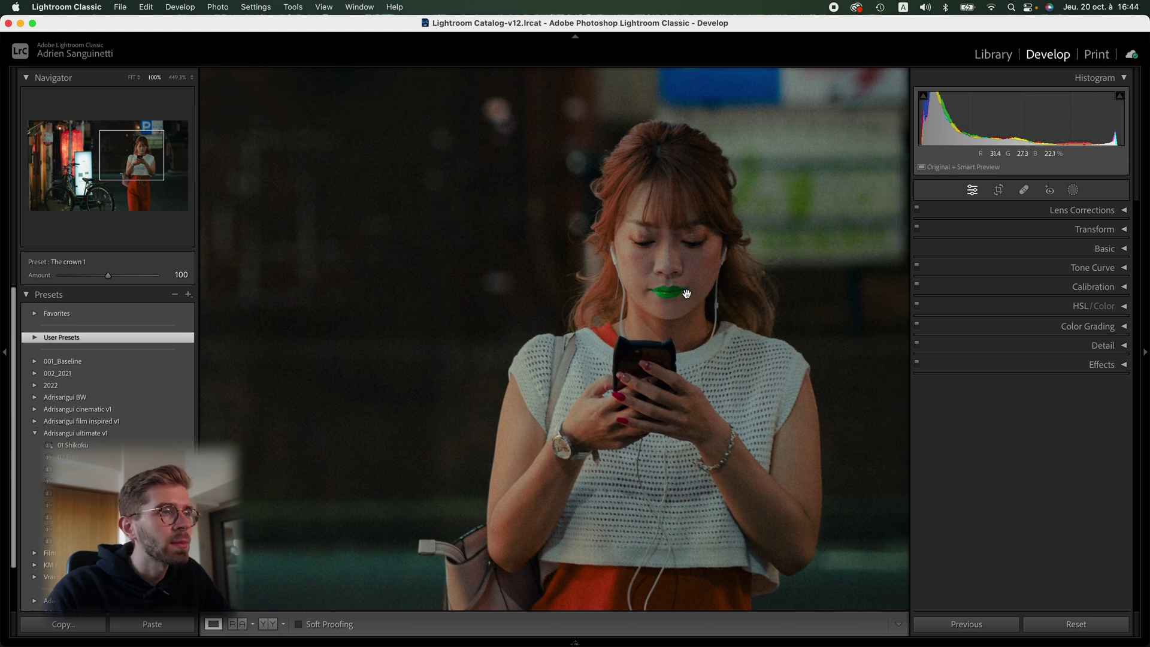
{"action": "left_click", "coordinate": [698, 293]}
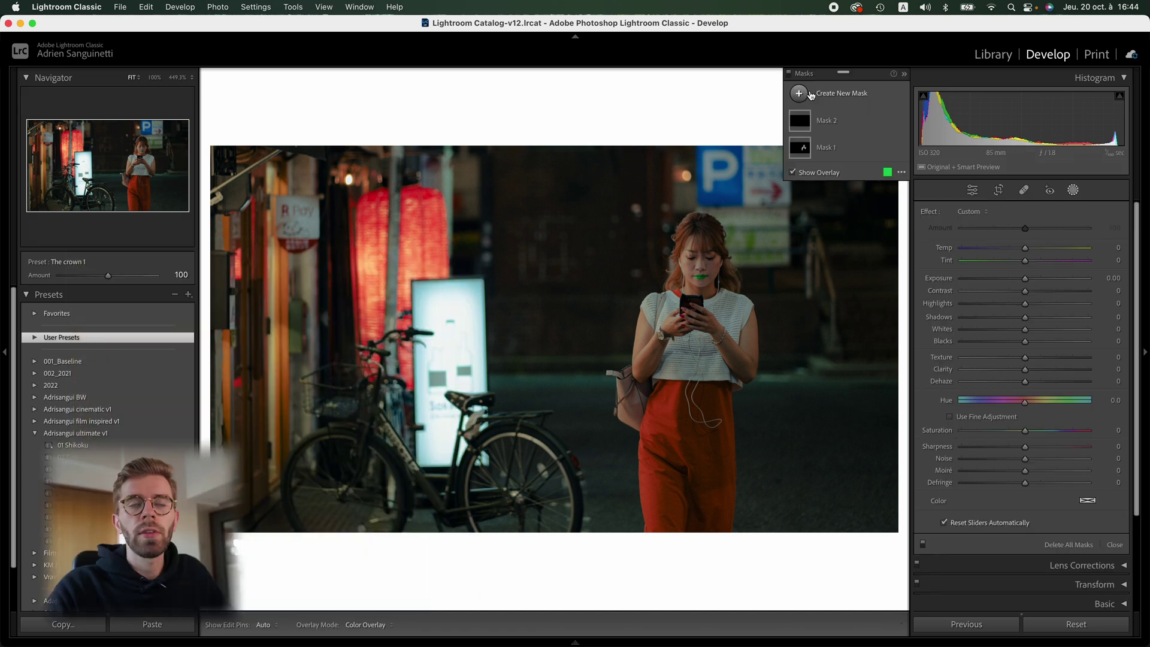
Step: Add a Select Subject mask on the woman and invert it to cover everything around her
{"action": "left_click", "coordinate": [798, 93]}
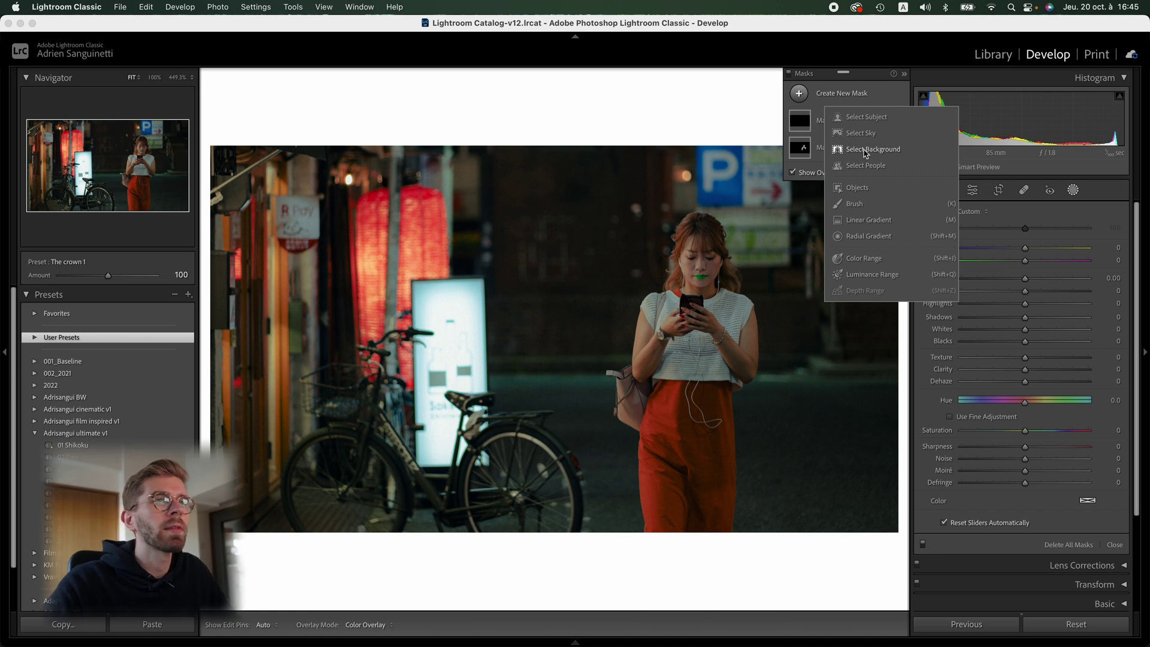
{"action": "left_click", "coordinate": [868, 117]}
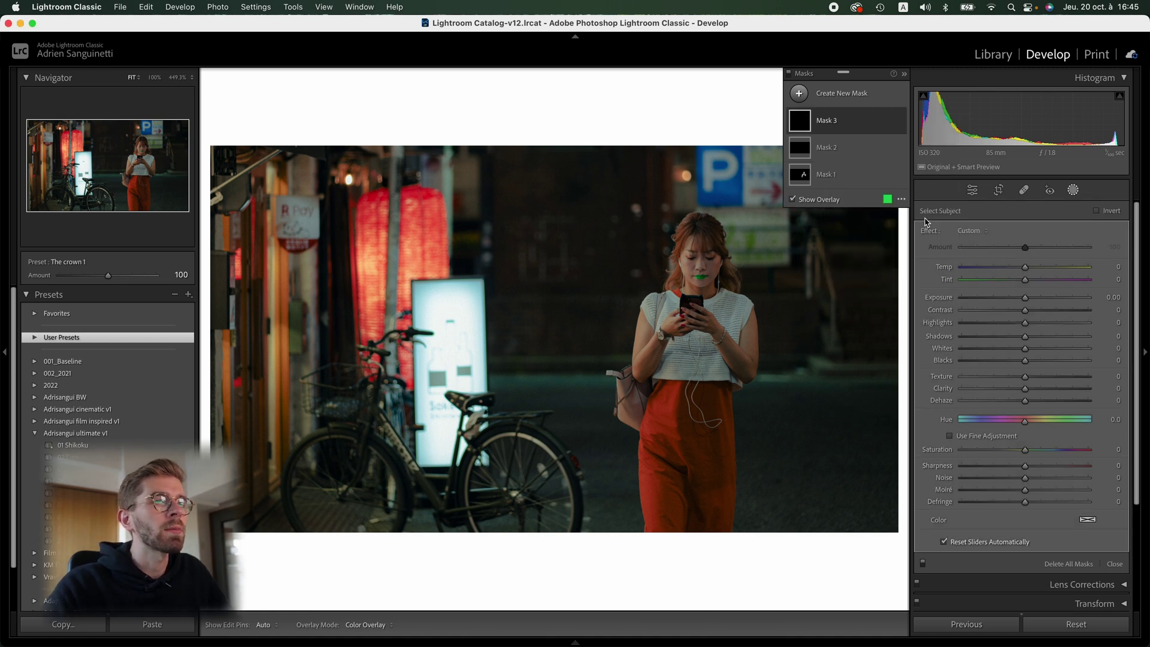
{"action": "left_click", "coordinate": [1107, 214]}
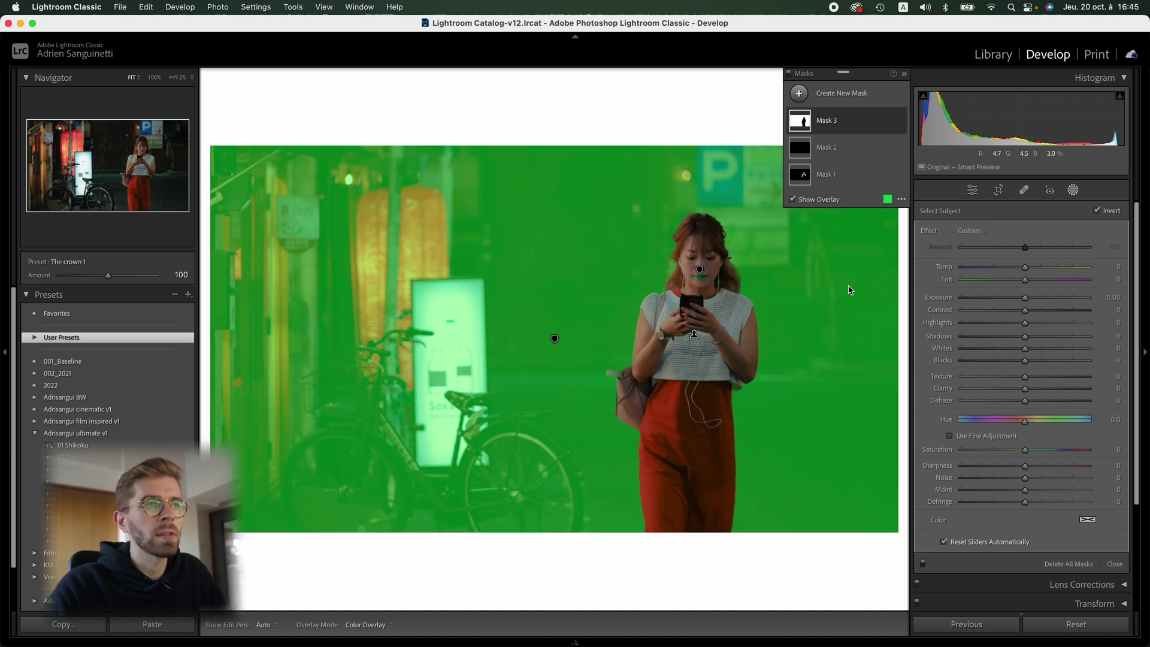
Step: Start another new mask that selects the photo's background
{"action": "left_click", "coordinate": [874, 121]}
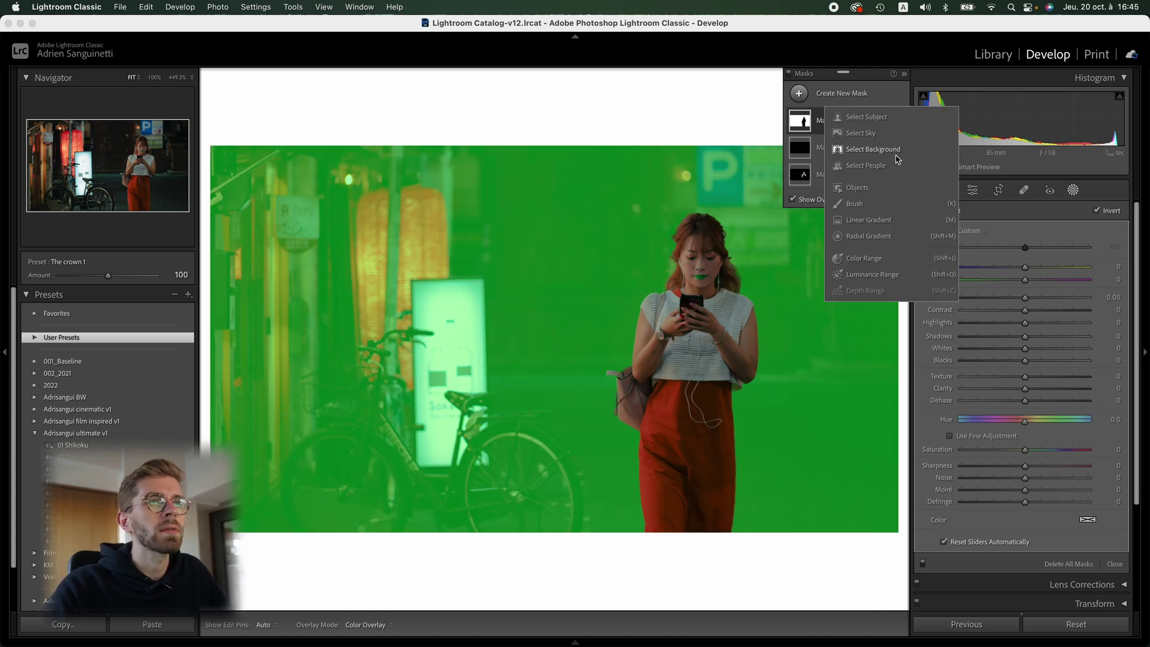